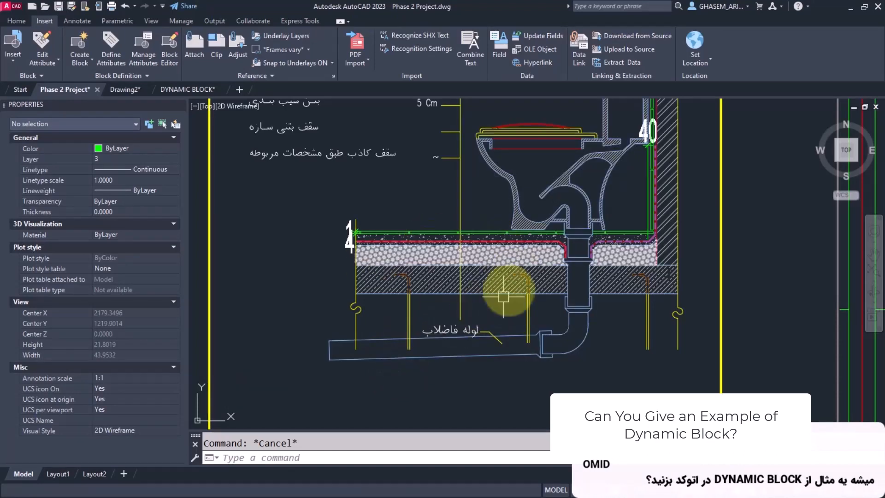
Stretch the vertical waste pipe of the toilet fixture block downward to a Distance2 of about 3.41.
middle_drag(495, 306, 488, 324)
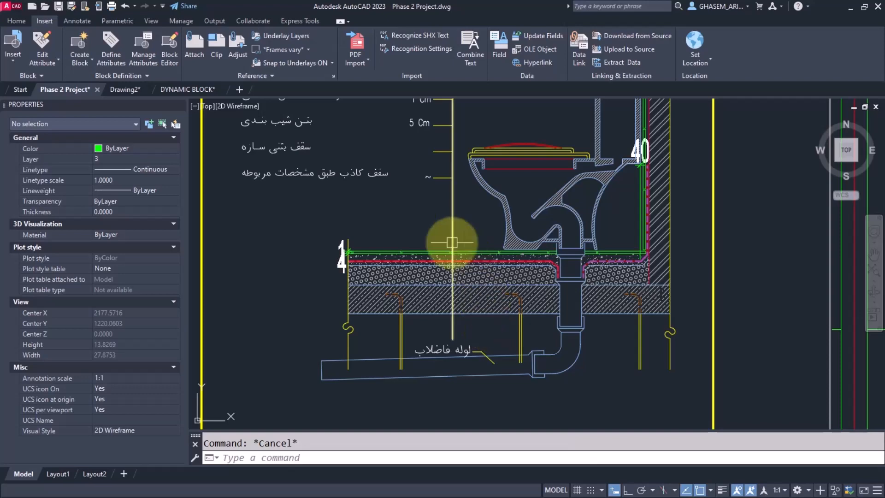
middle_drag(523, 239, 507, 237)
scroll(511, 240, down, 1)
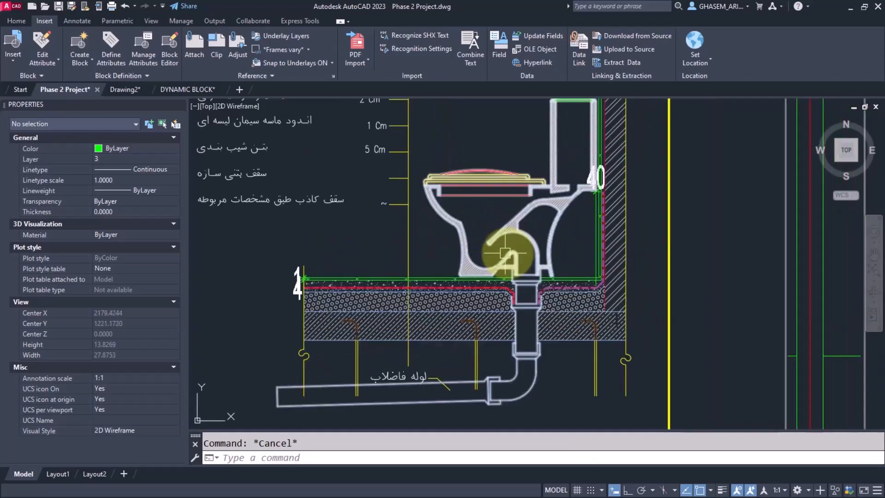
scroll(553, 175, down, 3)
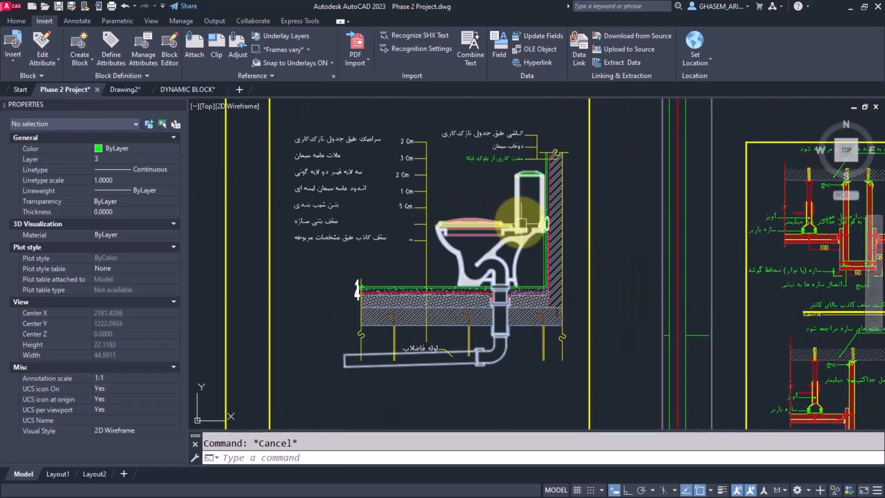
scroll(461, 272, up, 2)
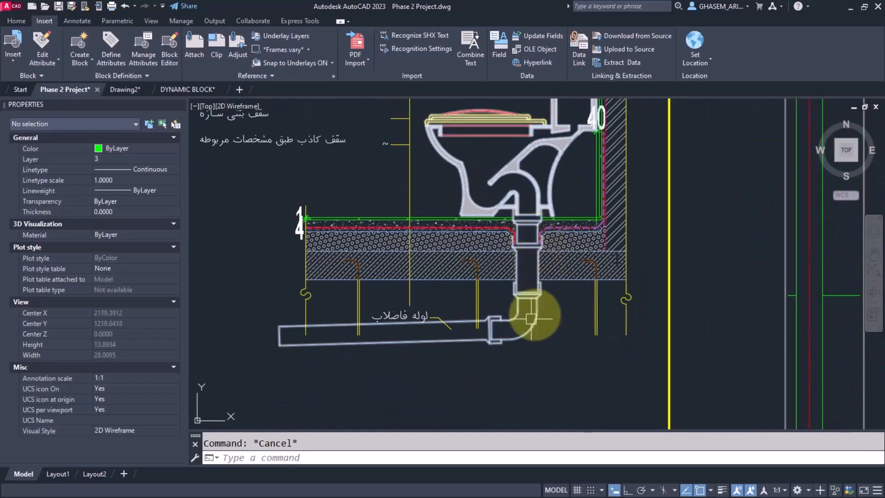
middle_drag(497, 318, 537, 323)
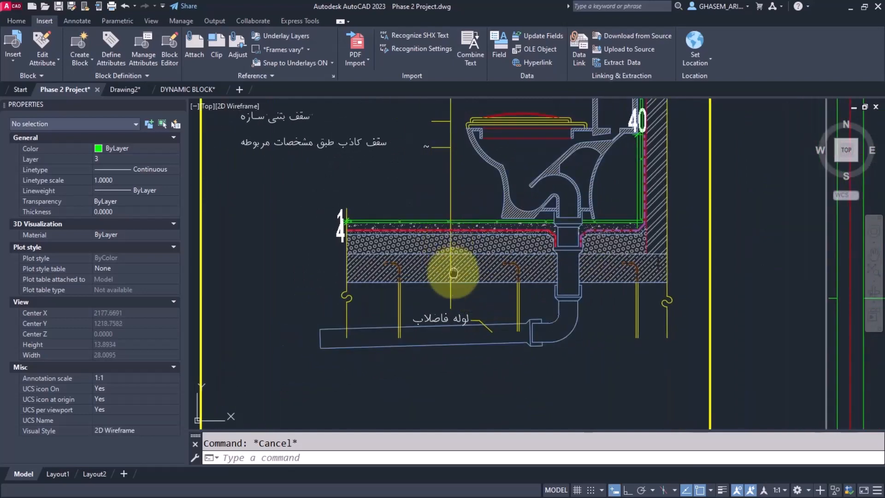
middle_drag(453, 274, 489, 256)
click(577, 316)
click(574, 311)
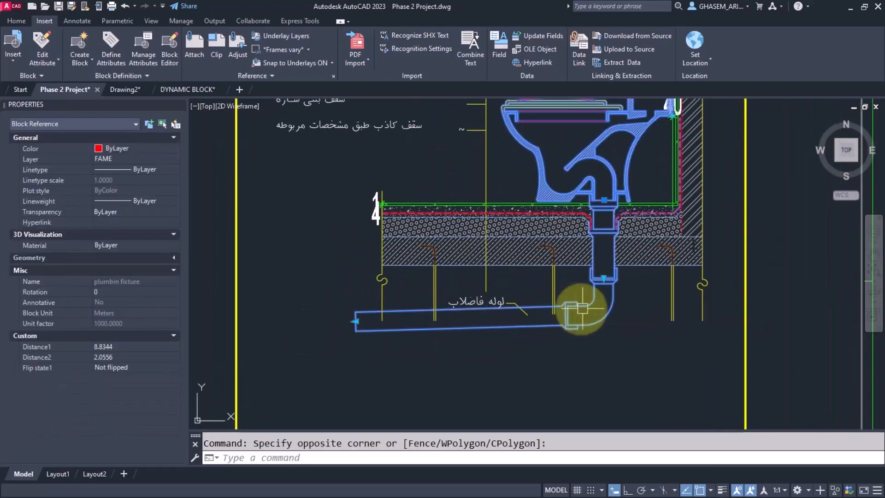
click(603, 277)
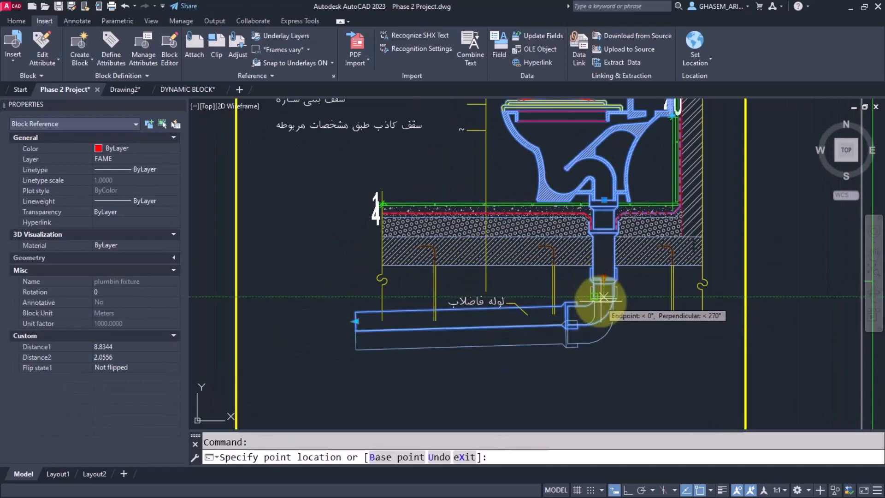
click(562, 352)
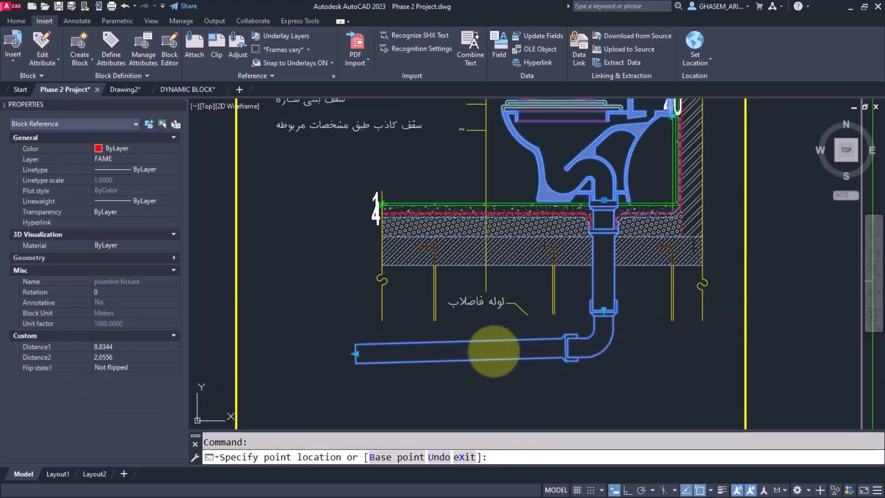
Extend the horizontal waste pipe of the toilet fixture block outward to a Distance1 of about 10.17.
middle_drag(483, 349, 543, 321)
click(418, 325)
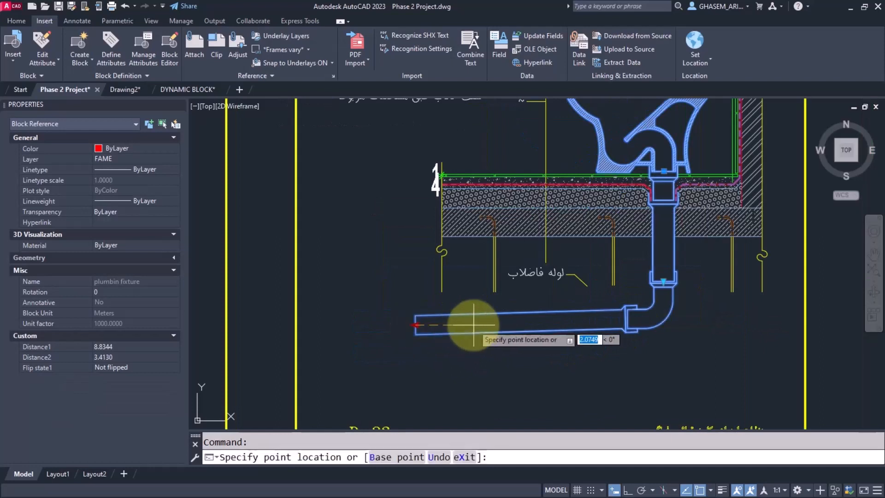
click(382, 341)
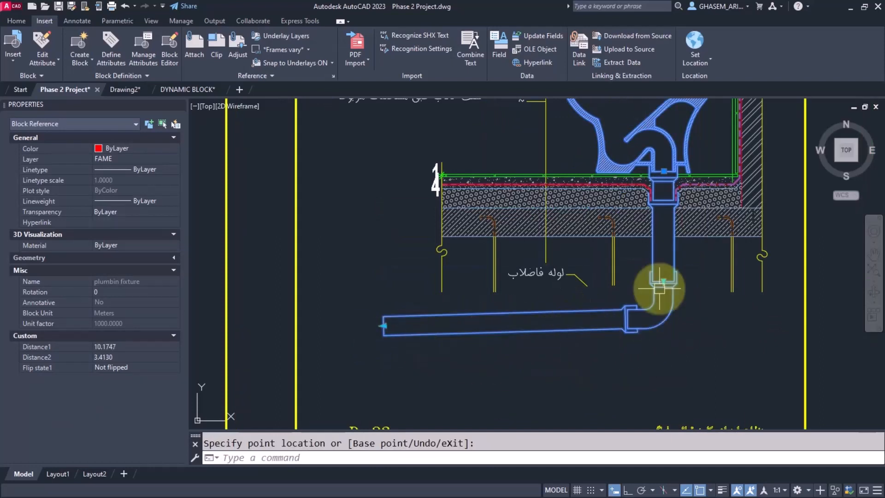
Shorten the fixture block's vertical pipe to a Distance2 of about 1.79 and its horizontal pipe to a Distance1 of about 3.33.
click(663, 248)
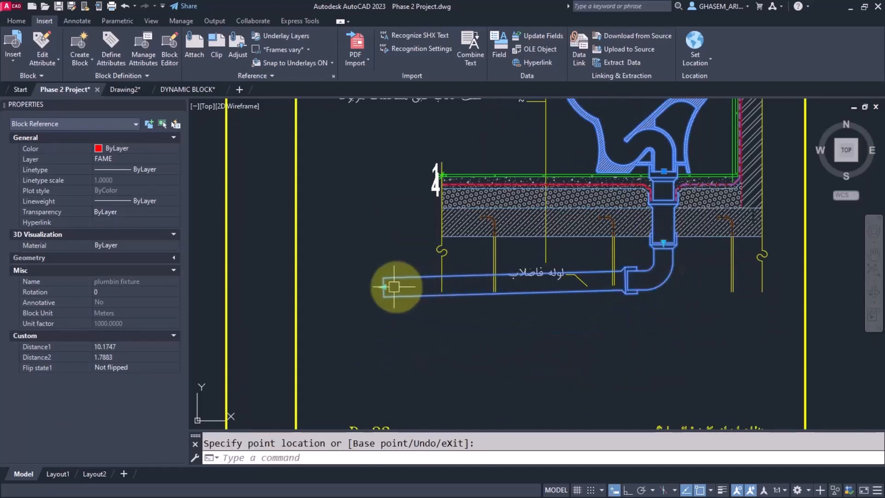
click(383, 288)
click(546, 336)
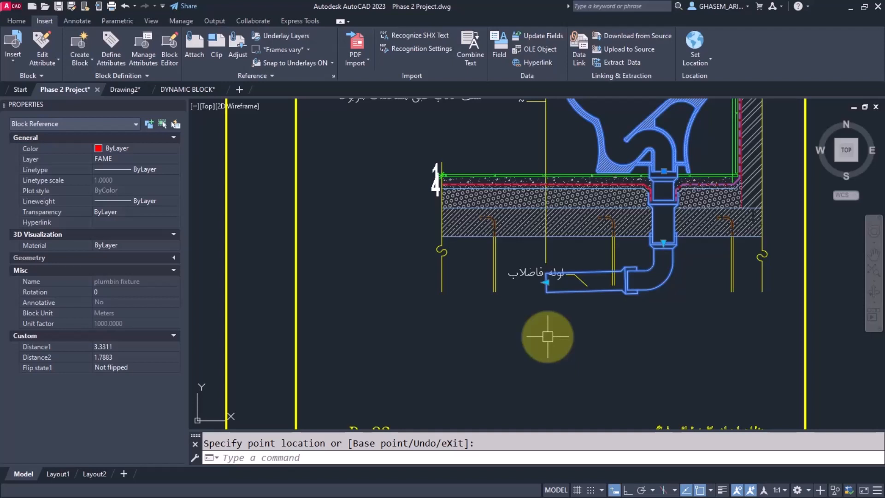
Look over the sample blocks in the DYNAMIC BLOCK drawing and switch to Drawing2, which holds the unblocked toilet.
middle_drag(629, 289, 562, 366)
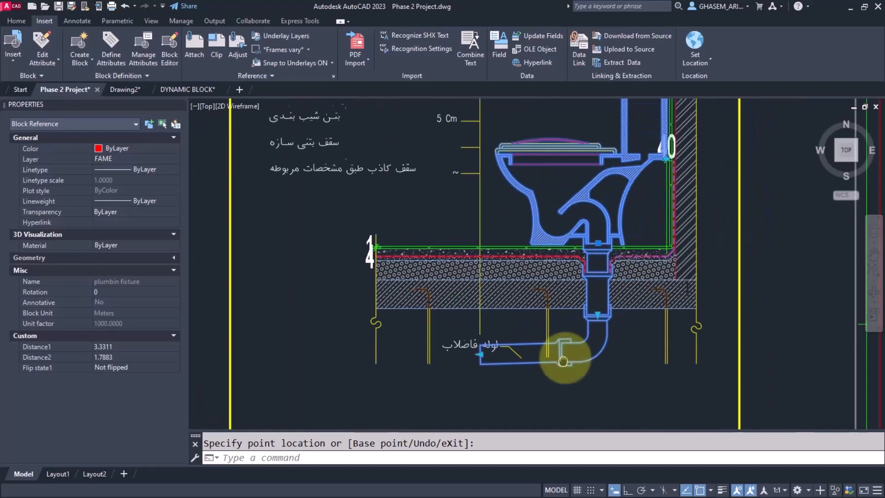
click(188, 89)
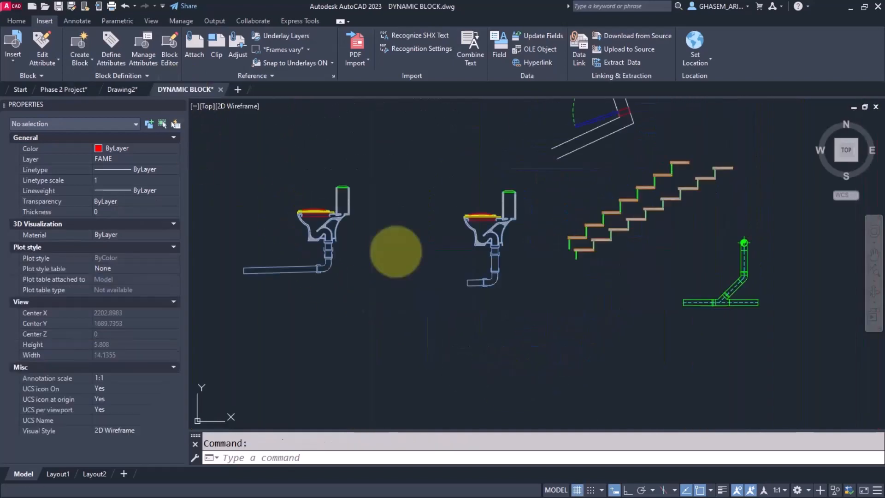
middle_drag(395, 250, 404, 271)
click(124, 90)
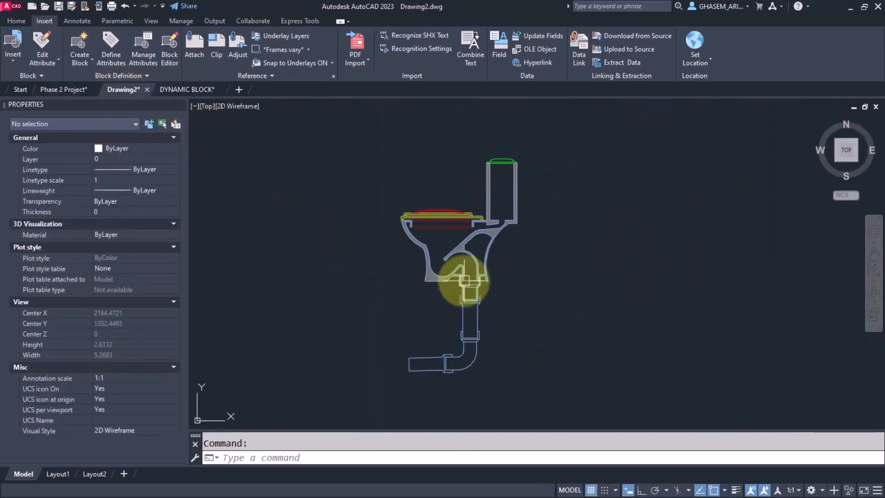
scroll(470, 336, down, 3)
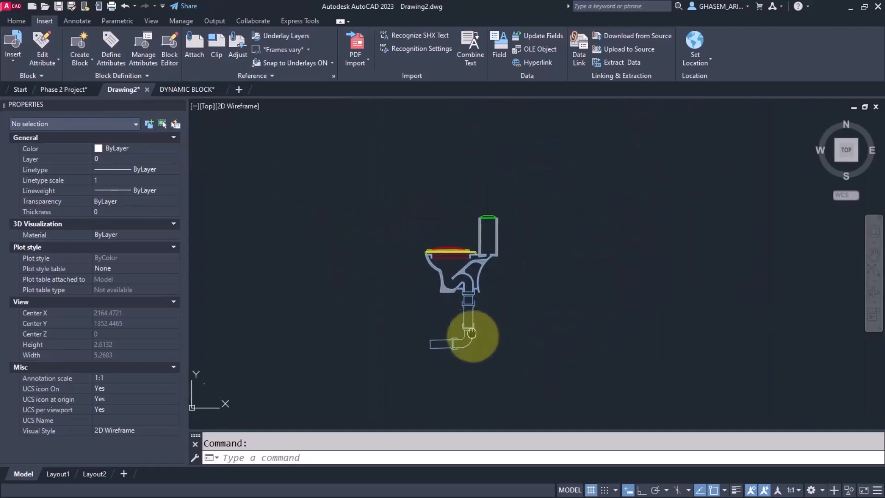
middle_drag(420, 286, 459, 323)
scroll(468, 267, up, 4)
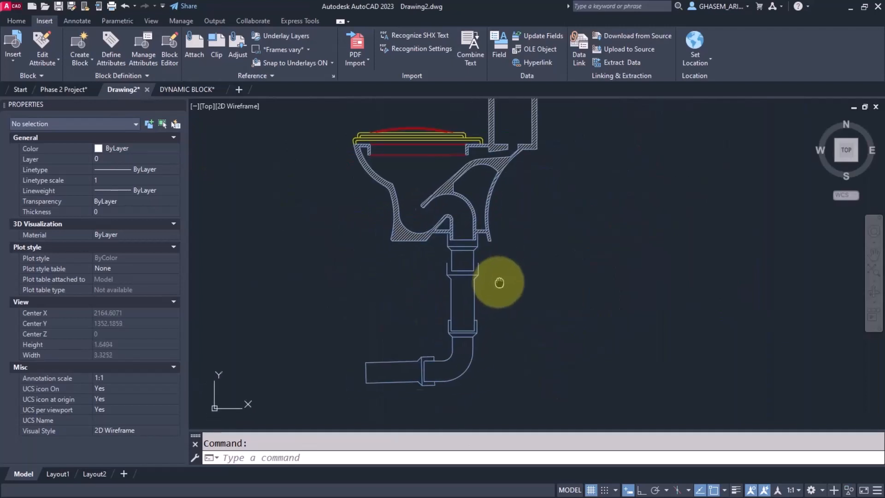
middle_drag(491, 268, 496, 312)
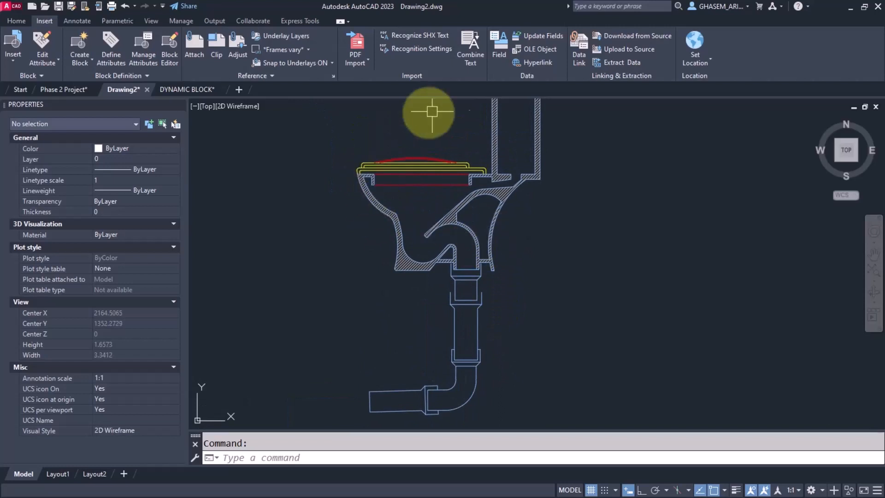
middle_drag(479, 263, 467, 222)
Check which separate objects make up the vertical and horizontal parts of the toilet's waste pipe.
click(476, 248)
click(410, 323)
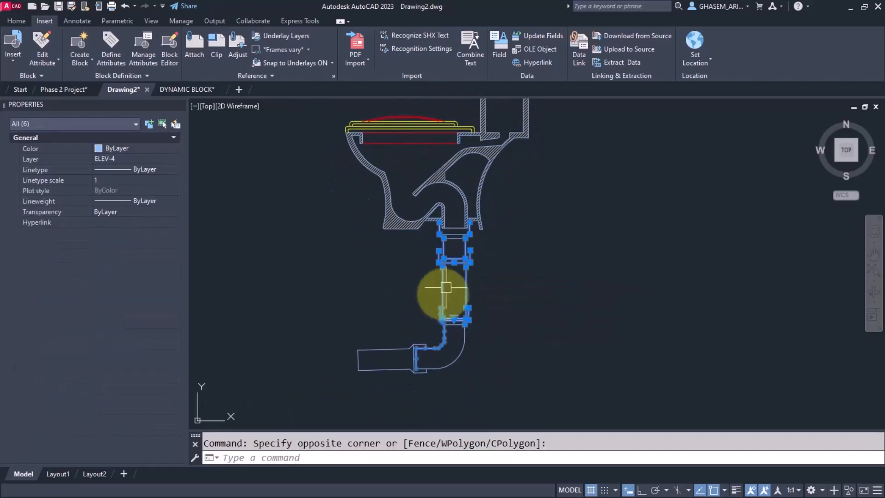
middle_drag(442, 374, 467, 331)
key(Escape)
click(365, 287)
click(476, 363)
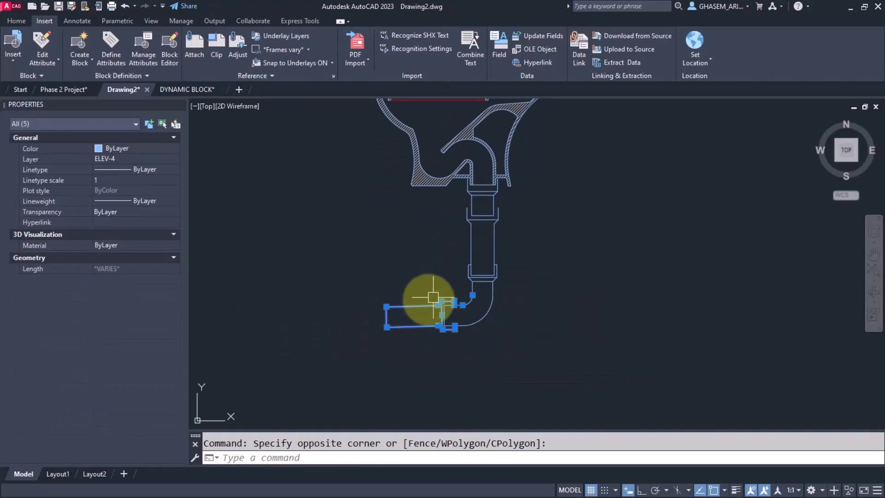
Select the whole toilet with its waste pipe and start a block definition named PF-01.
scroll(410, 313, down, 4)
click(497, 360)
click(389, 213)
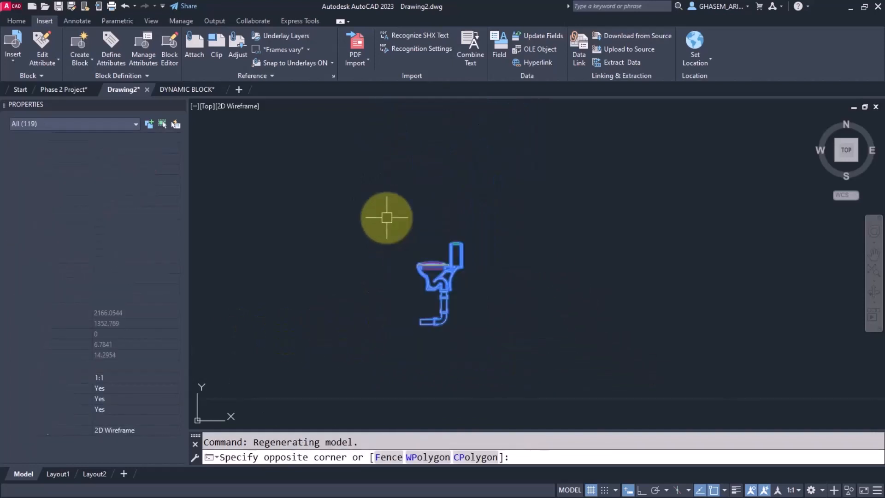
text(ذ)
key(Return)
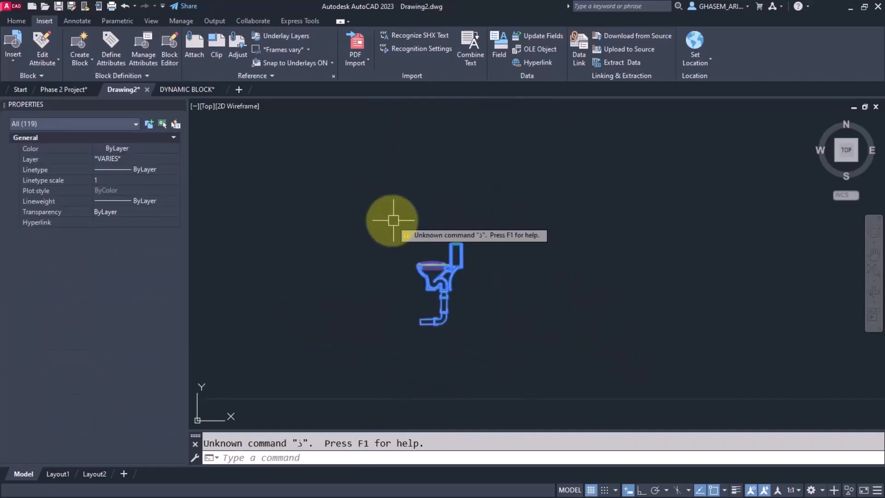
text(b)
key(Return)
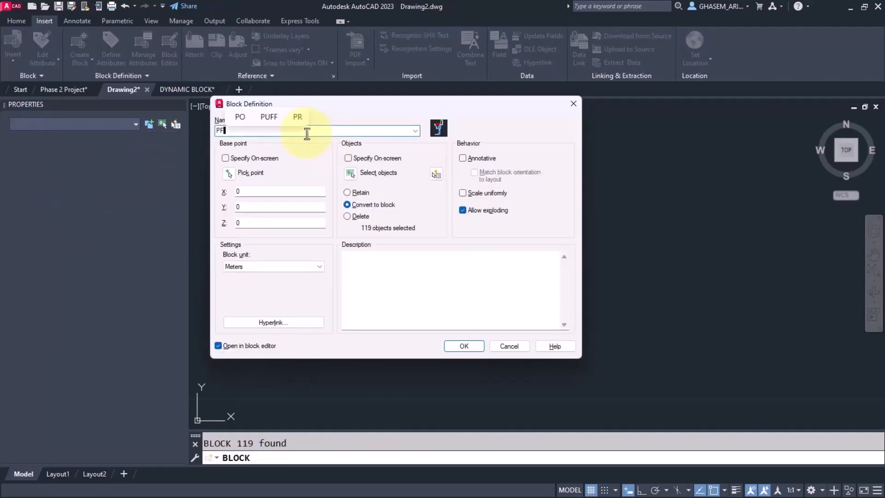
Set the block's base point at the toilet outlet under the bowl and create the block, opening it in the block editor.
click(229, 174)
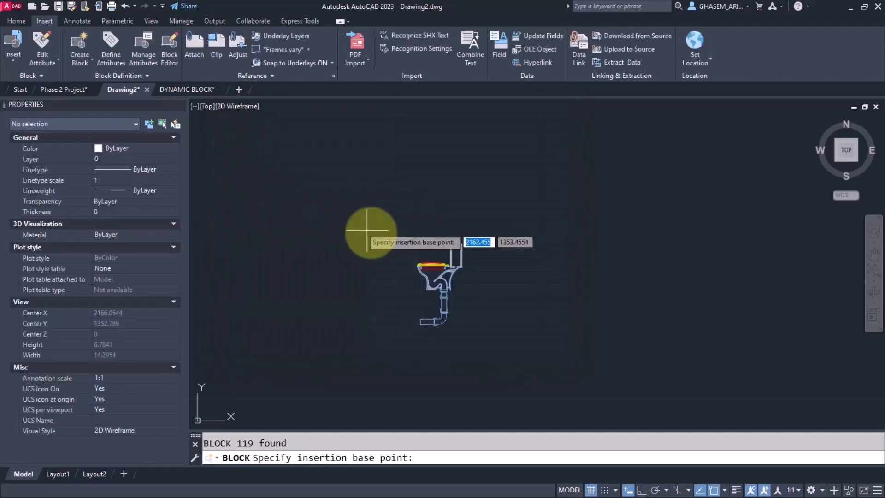
scroll(468, 300, up, 5)
click(502, 298)
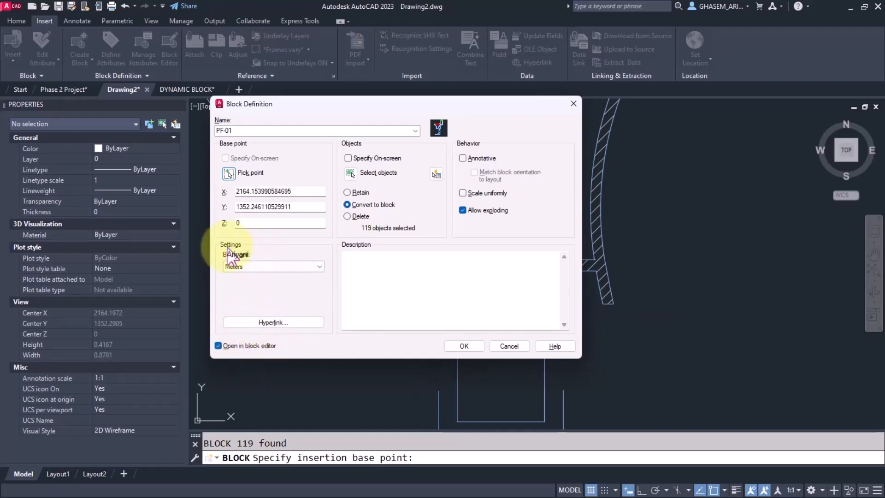
click(463, 346)
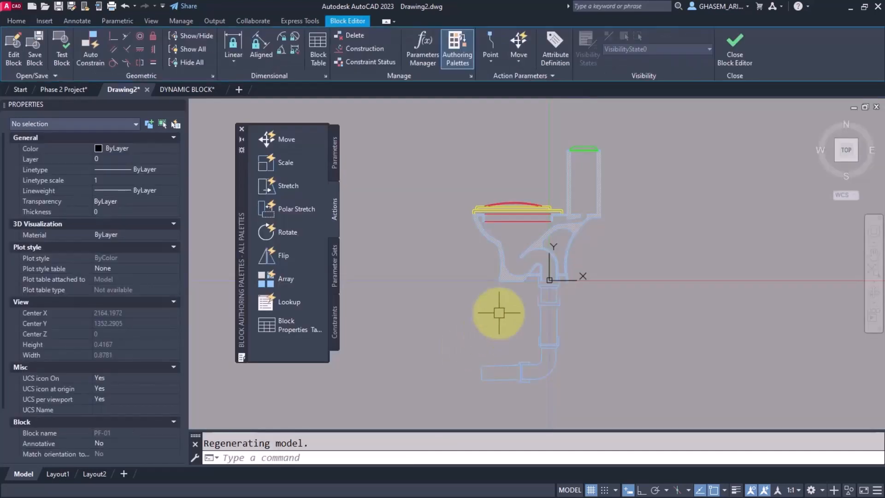
Add a linear parameter from the elbow collar to the open end of the horizontal pipe, with its label below the pipe.
middle_drag(505, 316, 502, 312)
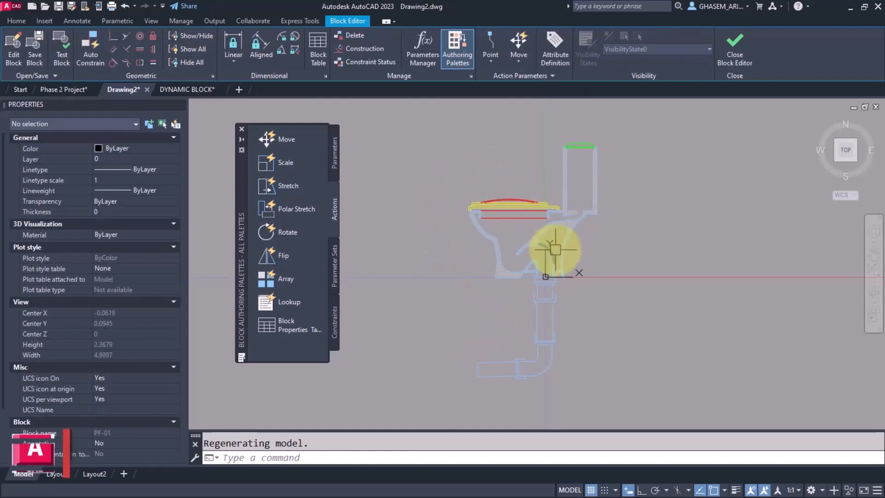
click(337, 152)
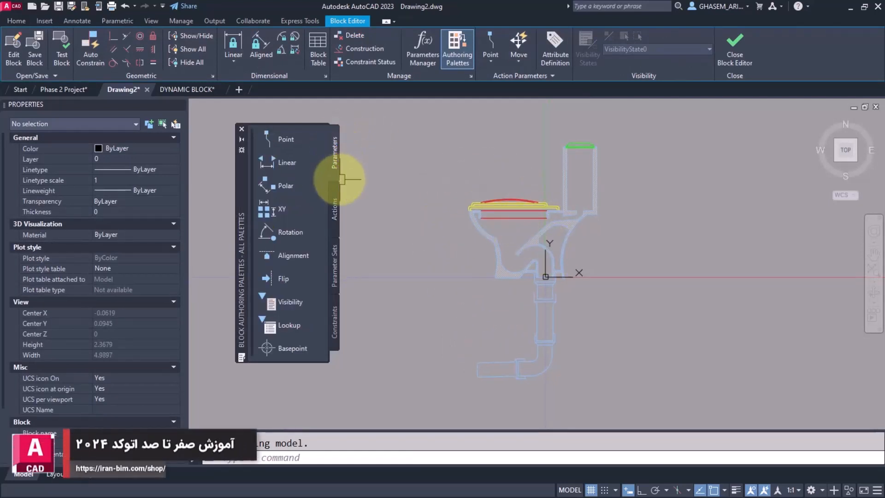
click(286, 162)
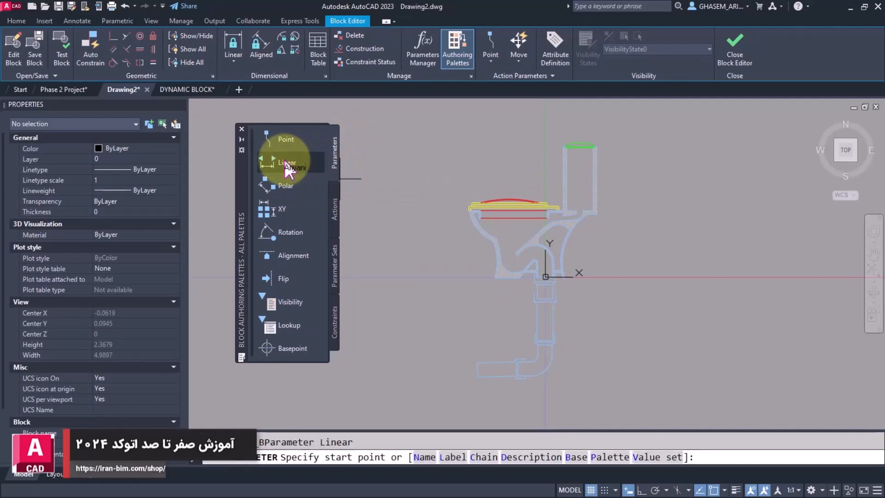
scroll(668, 328, up, 5)
click(689, 286)
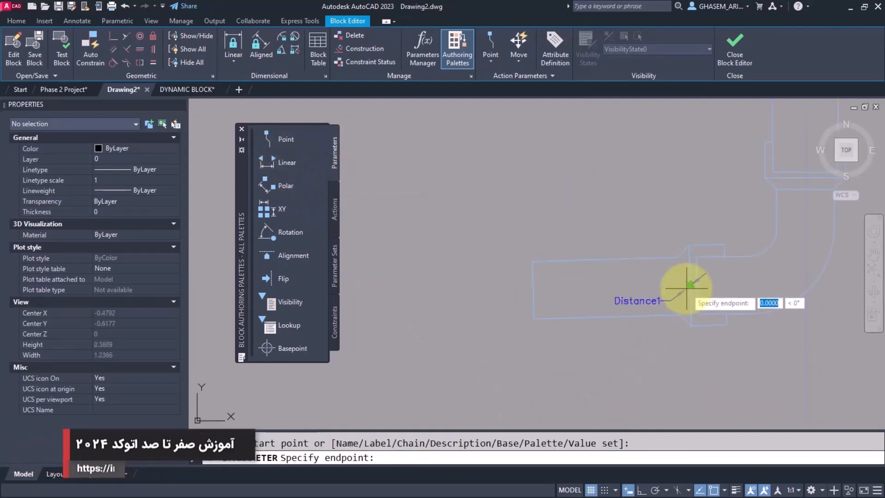
click(533, 290)
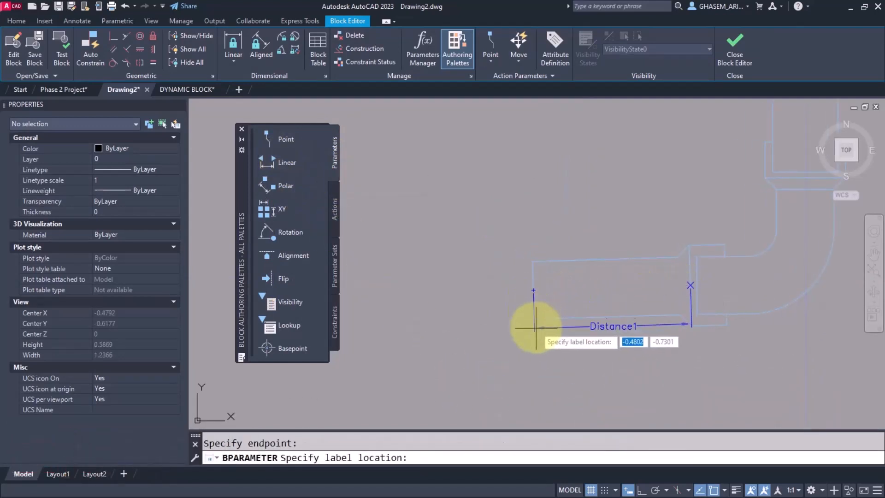
click(537, 367)
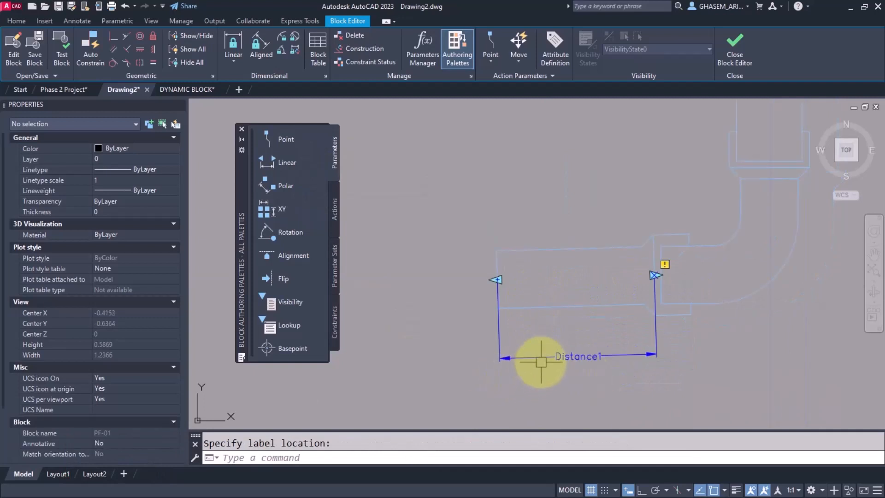
Set the number of grips of the horizontal pipe's linear parameter to 1.
click(539, 360)
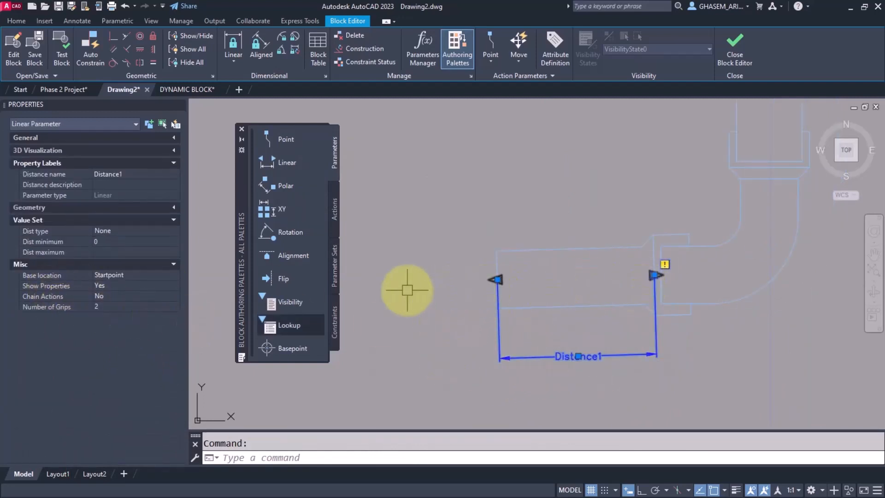
middle_drag(444, 292, 484, 311)
click(120, 305)
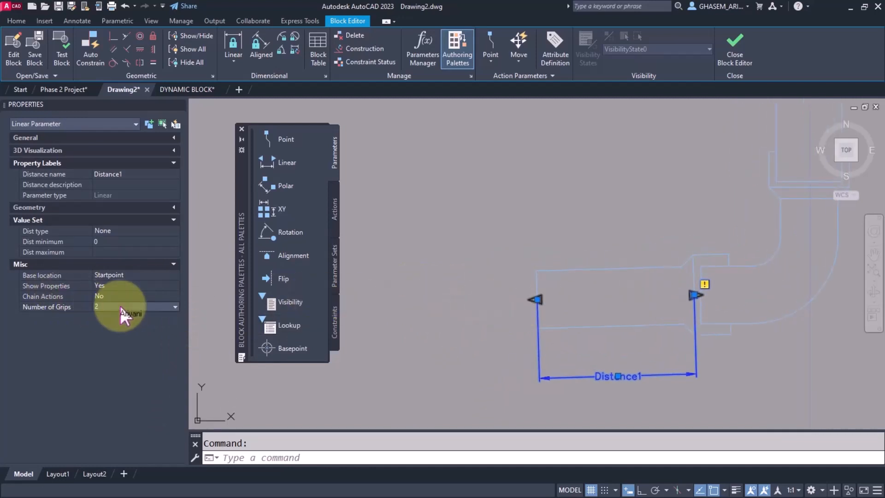
click(120, 306)
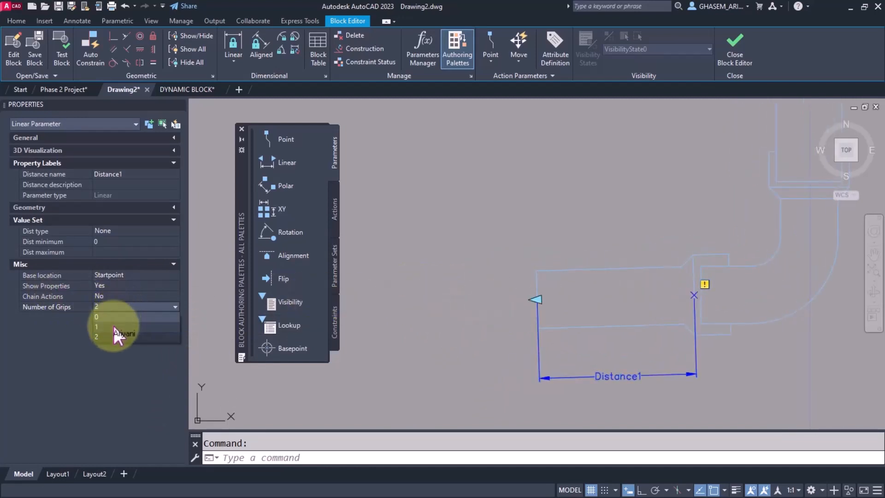
click(114, 326)
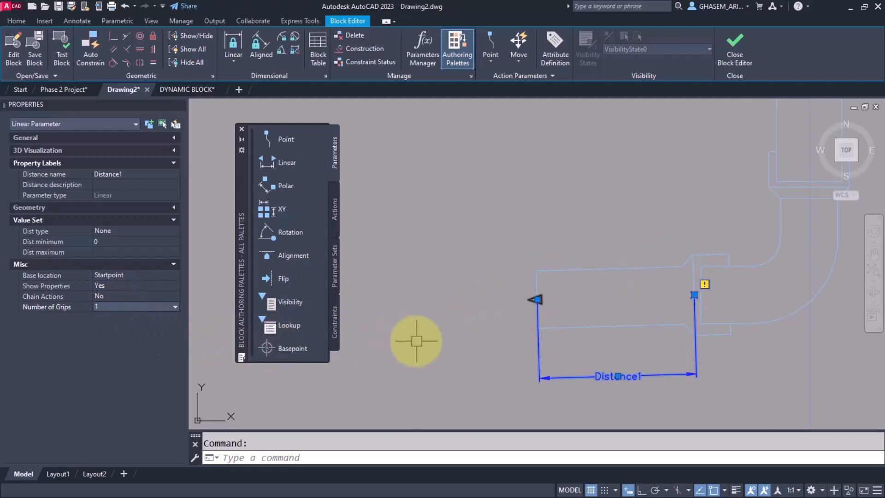
key(Escape)
click(534, 374)
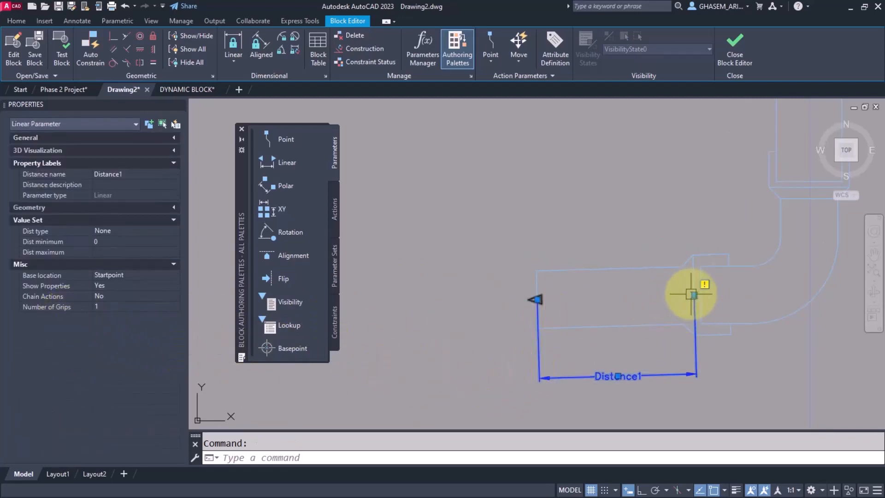
key(Escape)
Add a stretch action to the horizontal linear parameter at the pipe's open-end point, framing the open end and selecting the horizontal pipe's objects.
middle_drag(616, 326, 545, 320)
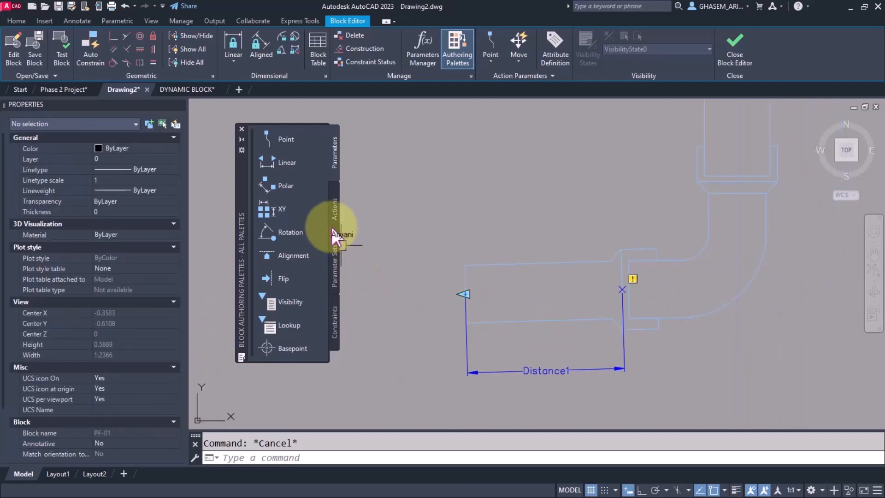
click(331, 200)
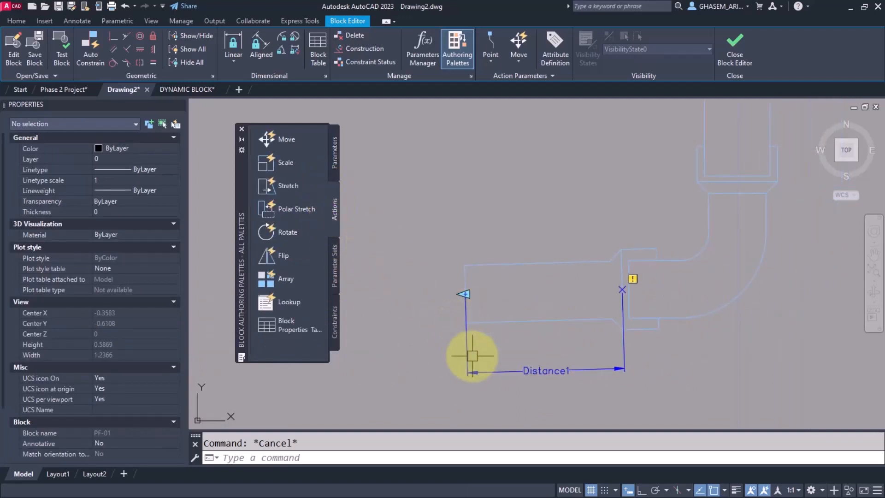
click(286, 188)
middle_drag(491, 215, 500, 198)
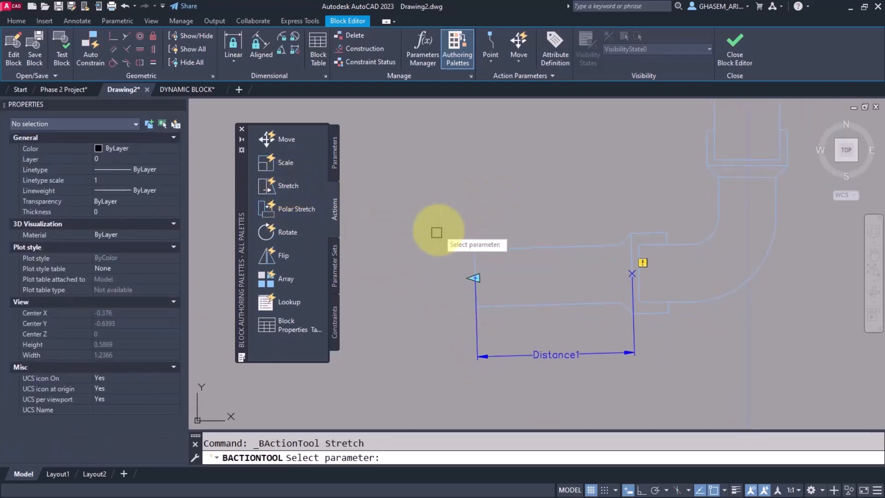
middle_drag(420, 320, 422, 291)
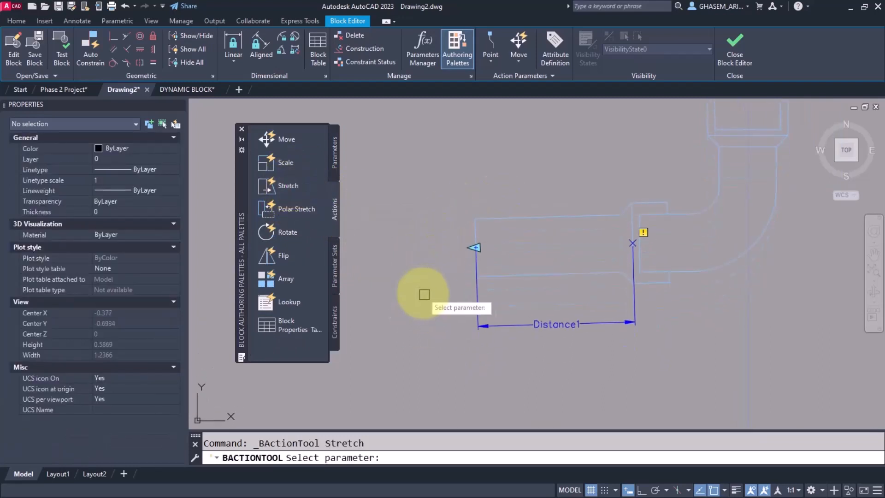
click(503, 324)
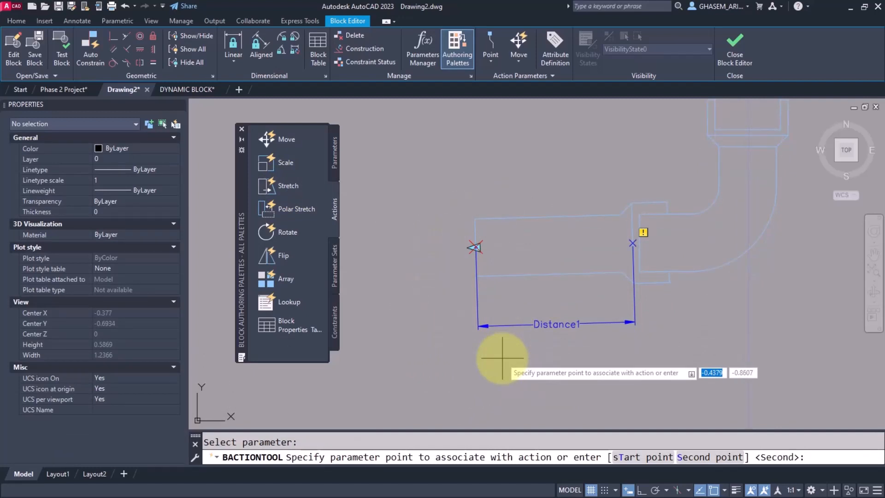
click(475, 248)
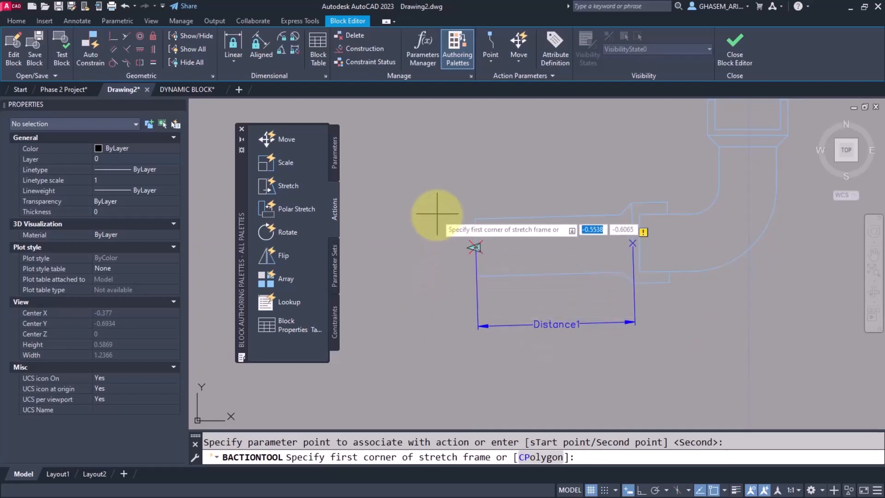
click(527, 195)
click(447, 341)
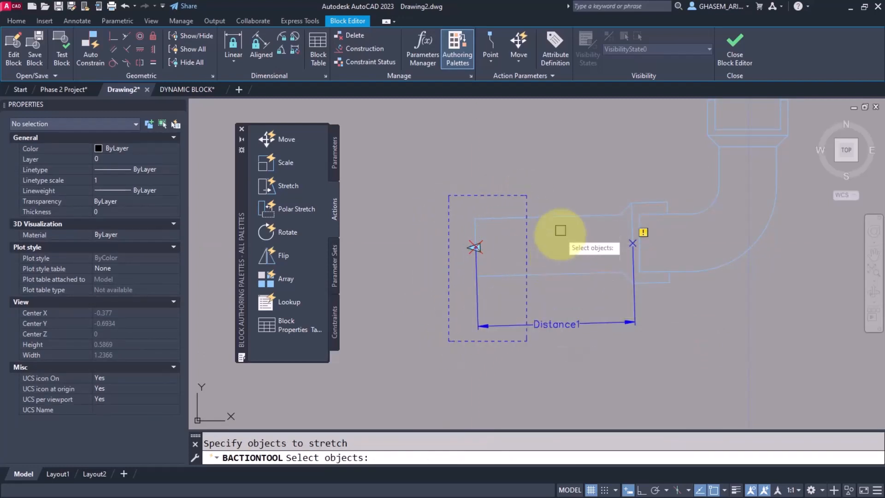
click(553, 212)
click(451, 350)
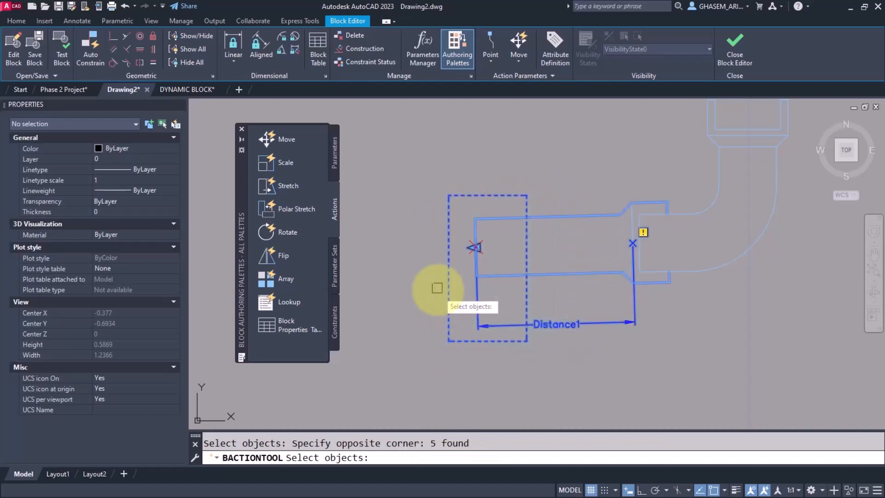
key(Return)
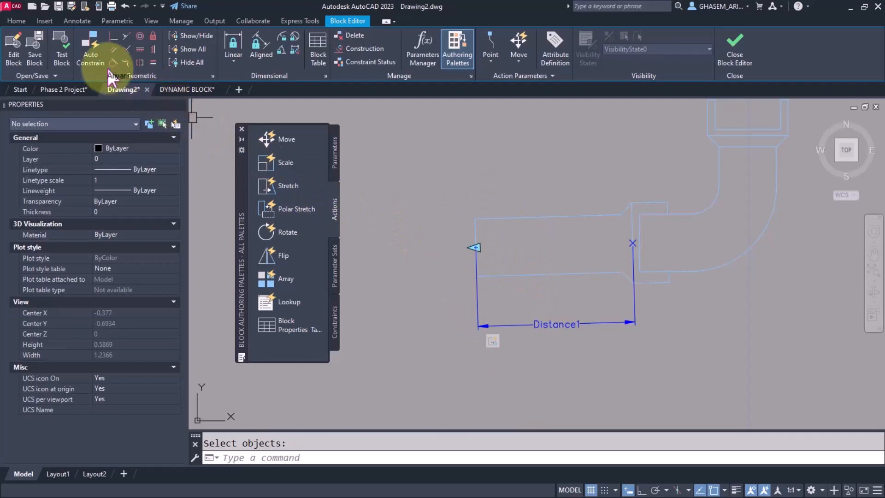
Test the block by stretching the horizontal pipe longer and shorter with its end grip, and return to Drawing2's block editor.
click(64, 52)
click(538, 255)
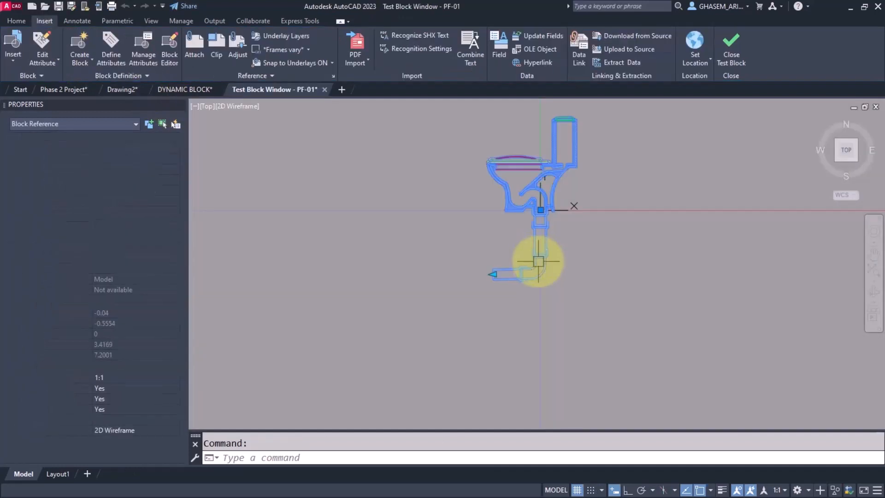
scroll(511, 284, up, 3)
click(485, 269)
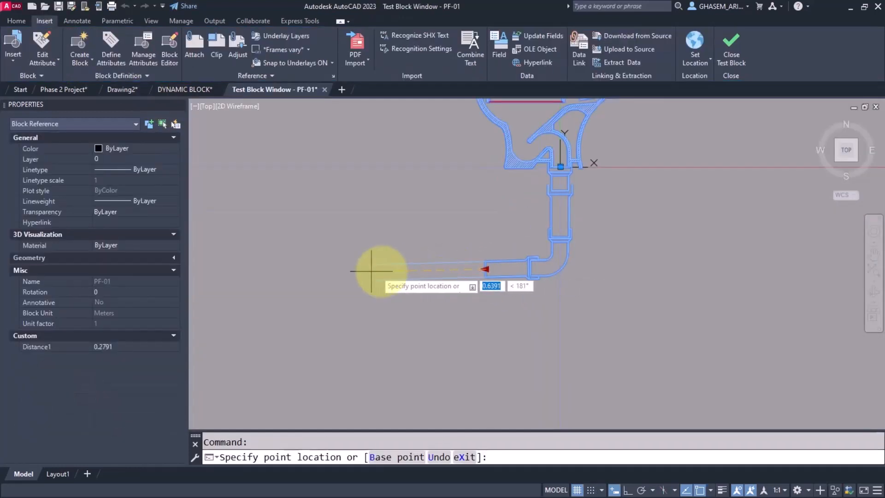
click(272, 276)
click(273, 275)
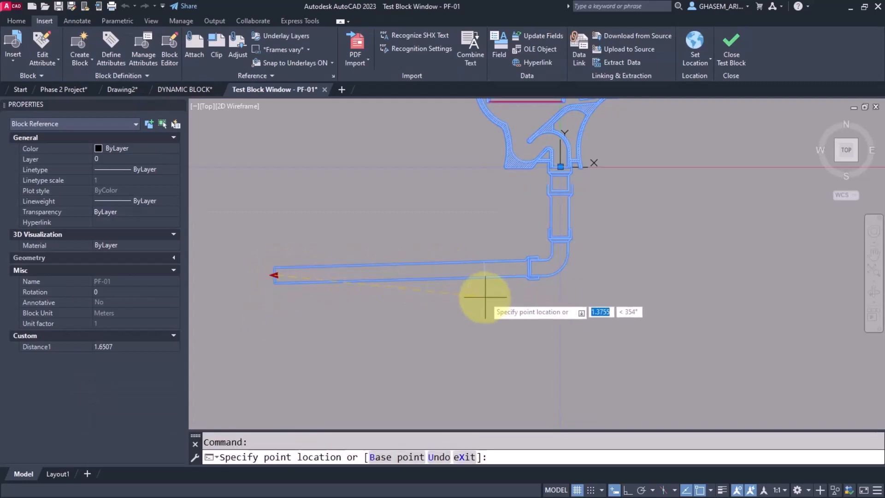
click(461, 350)
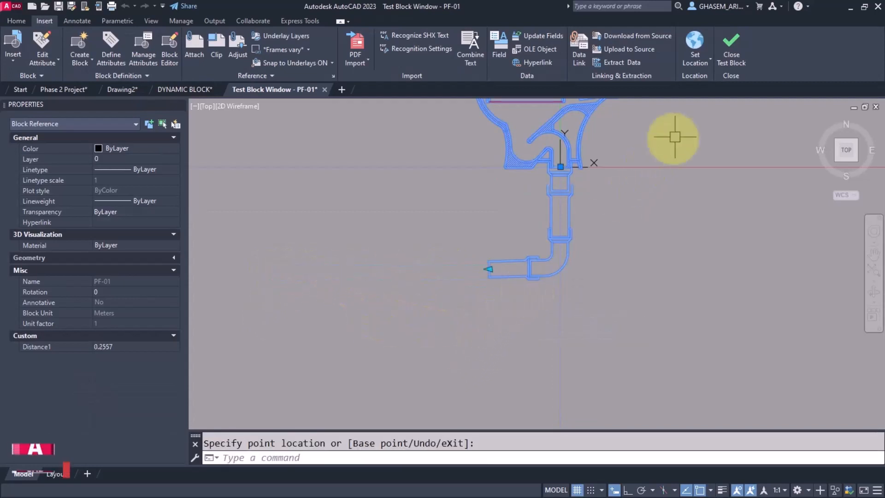
click(732, 44)
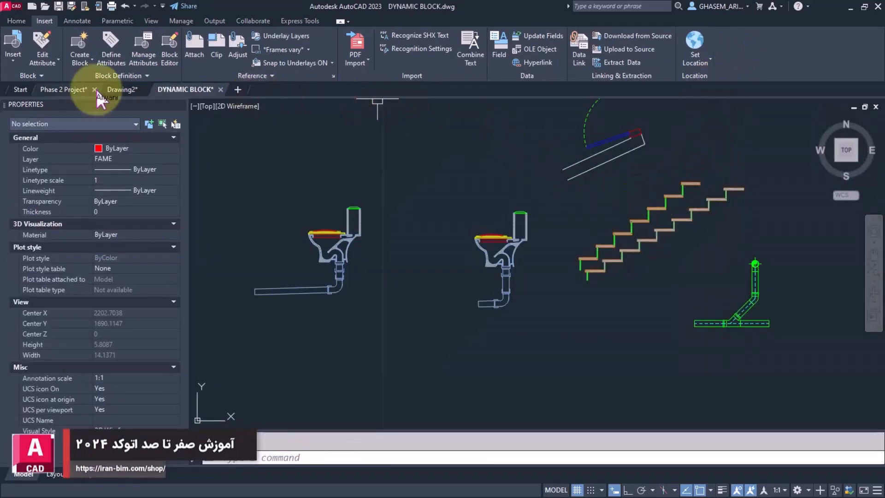
click(115, 87)
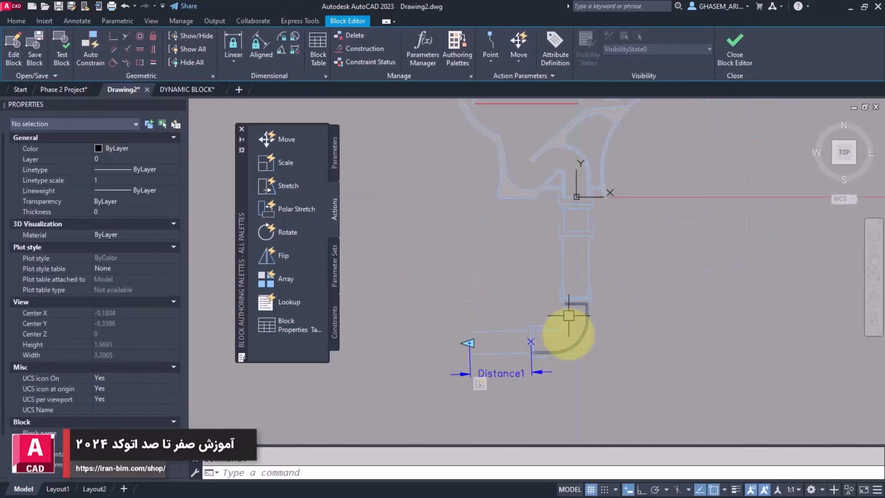
Add a linear parameter from the top connector under the toilet outlet down to the elbow collar, with its label right of the vertical pipe.
click(333, 155)
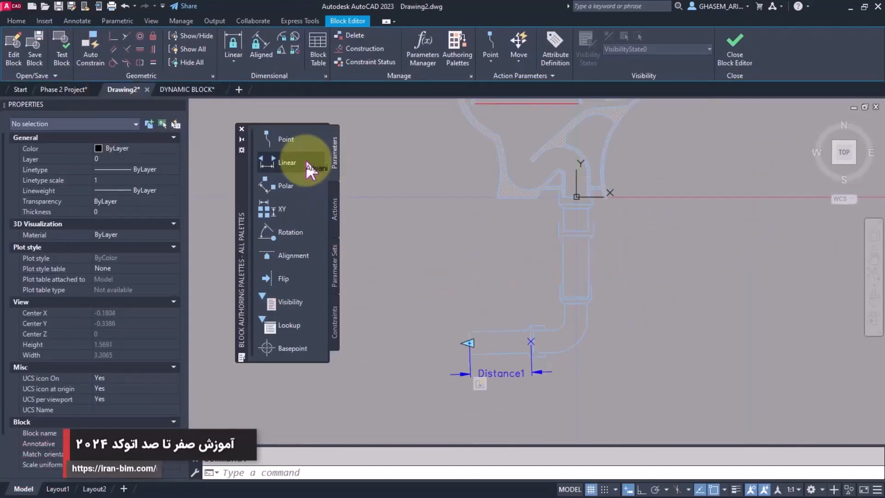
click(283, 164)
scroll(595, 194, up, 3)
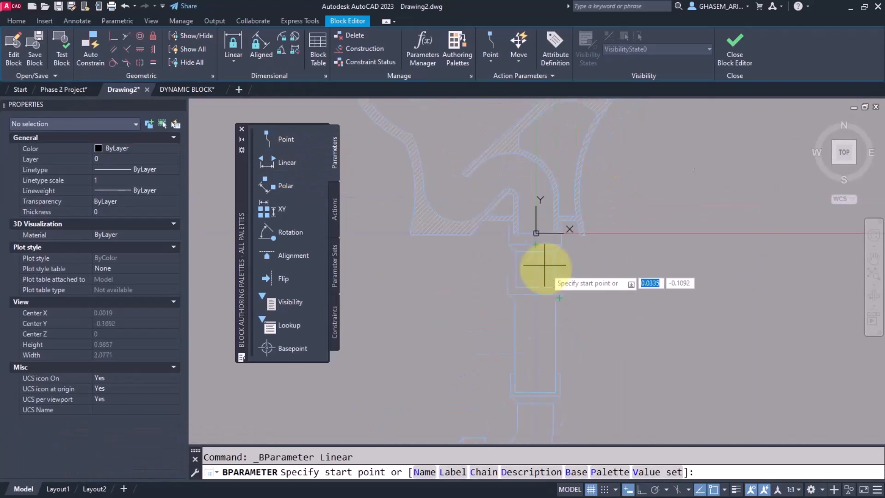
middle_drag(546, 271, 555, 253)
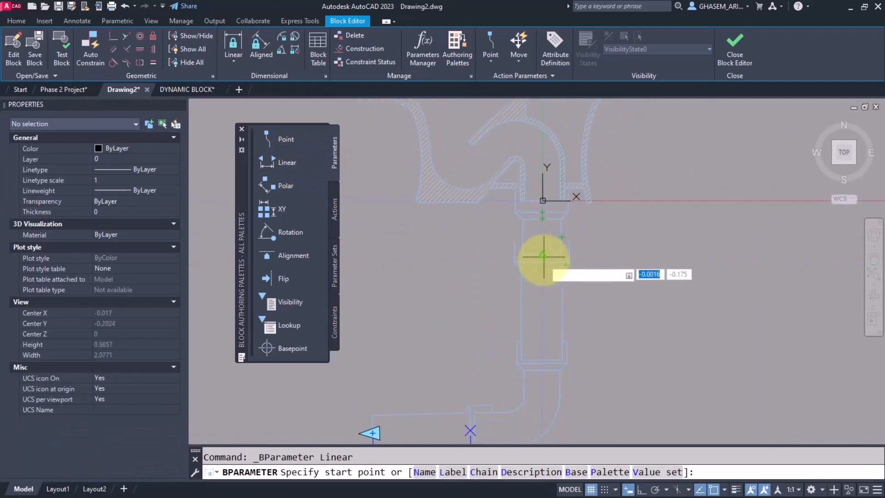
click(542, 213)
middle_drag(545, 350, 544, 289)
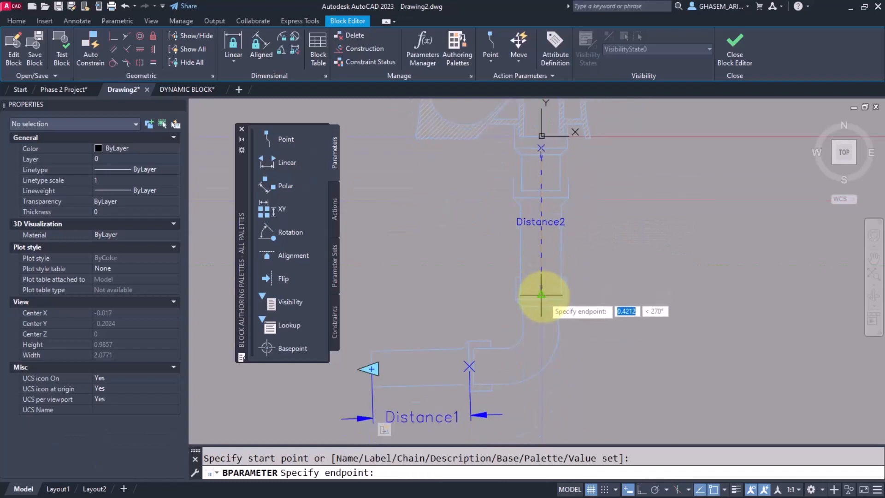
click(542, 295)
click(651, 304)
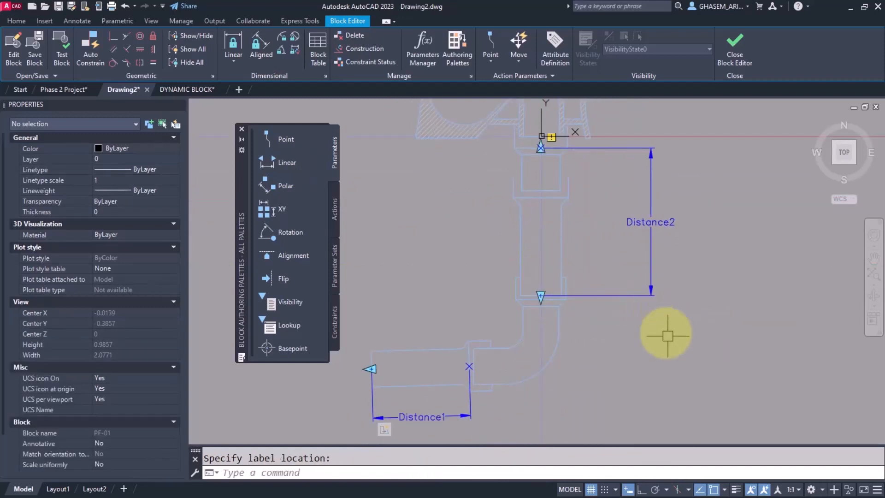
Set the number of grips of the vertical pipe's linear parameter to 1.
click(645, 300)
click(638, 287)
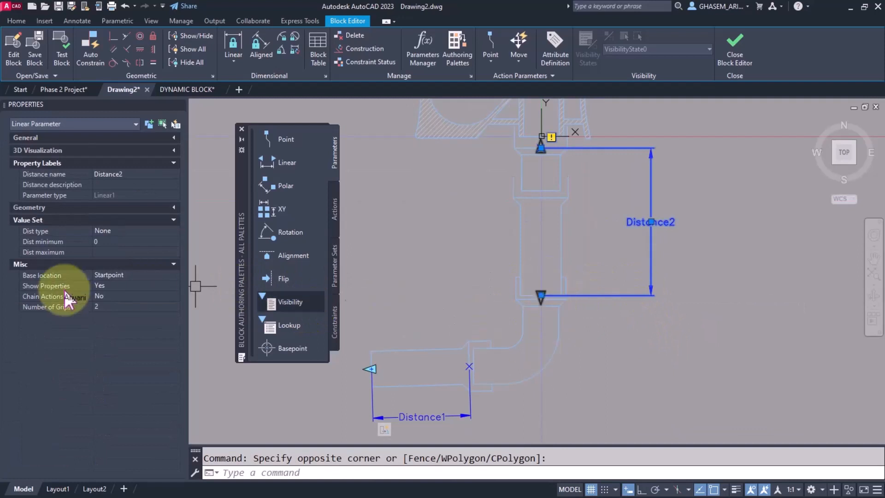
click(136, 306)
click(112, 327)
key(Escape)
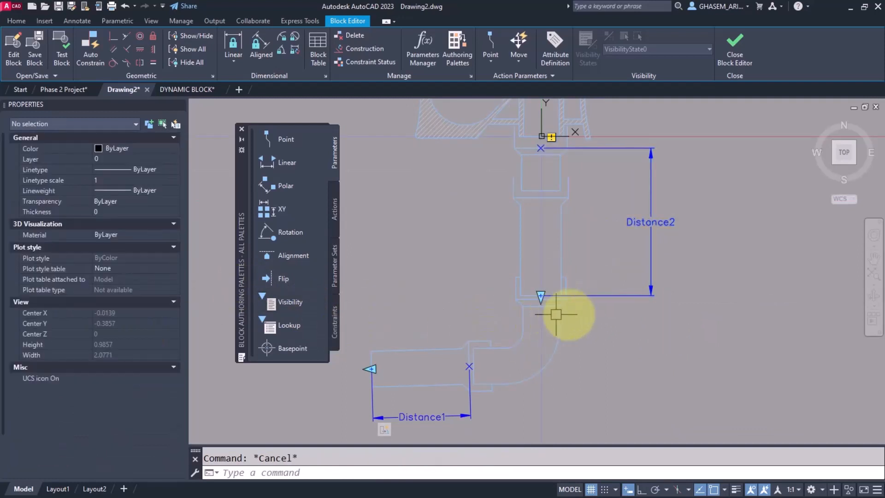
Add a stretch action to the vertical parameter at its lower point, framing the lower vertical pipe, elbow and horizontal pipe and selecting their objects and parameters.
scroll(559, 310, down, 3)
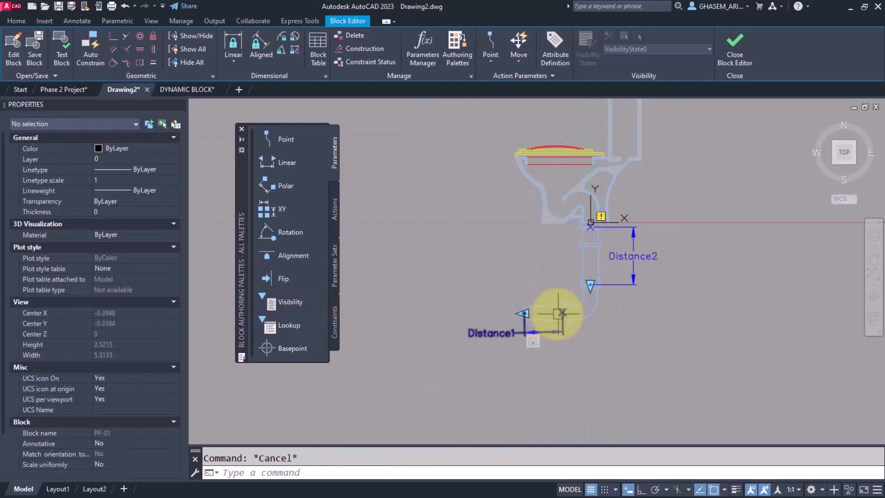
click(335, 209)
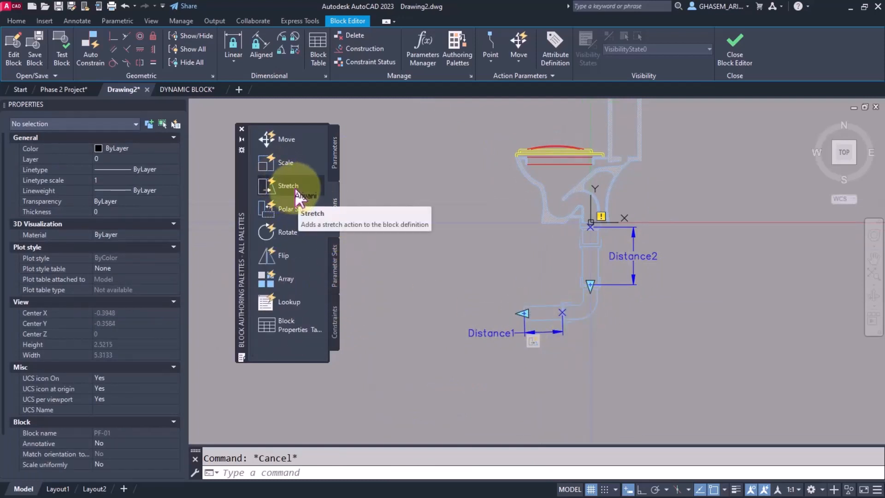
click(290, 189)
click(634, 277)
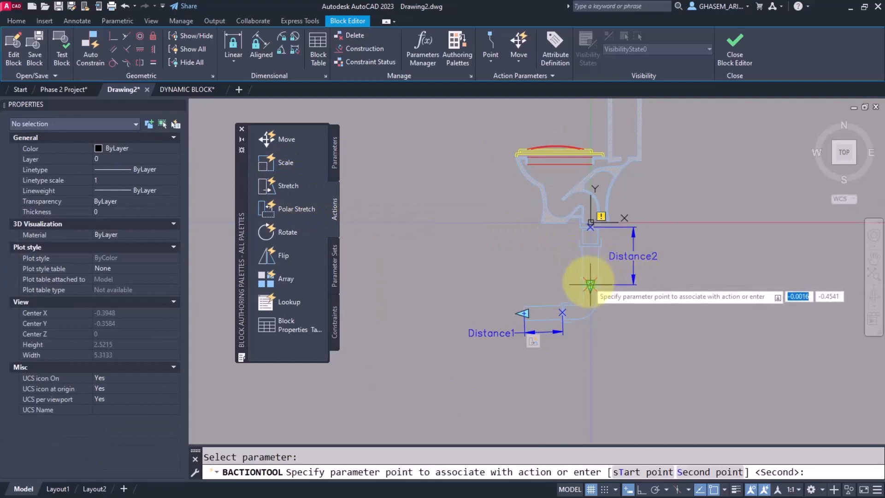
click(589, 285)
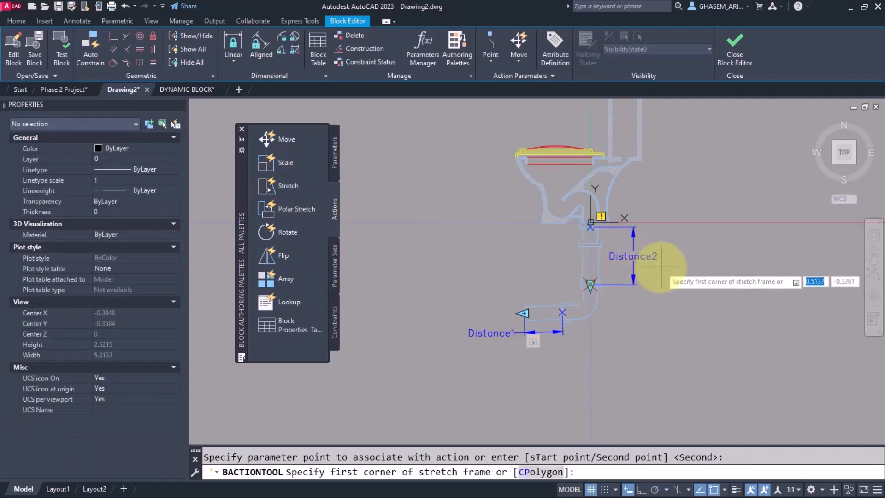
click(670, 259)
click(429, 381)
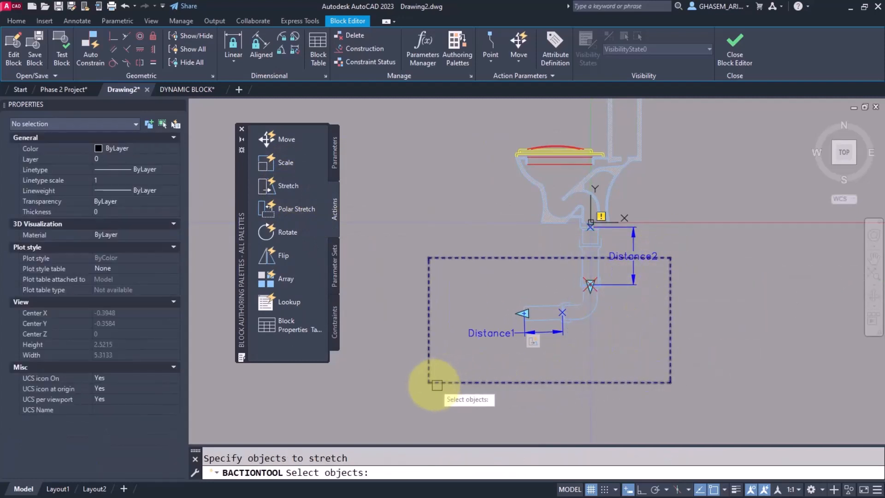
click(703, 273)
click(383, 417)
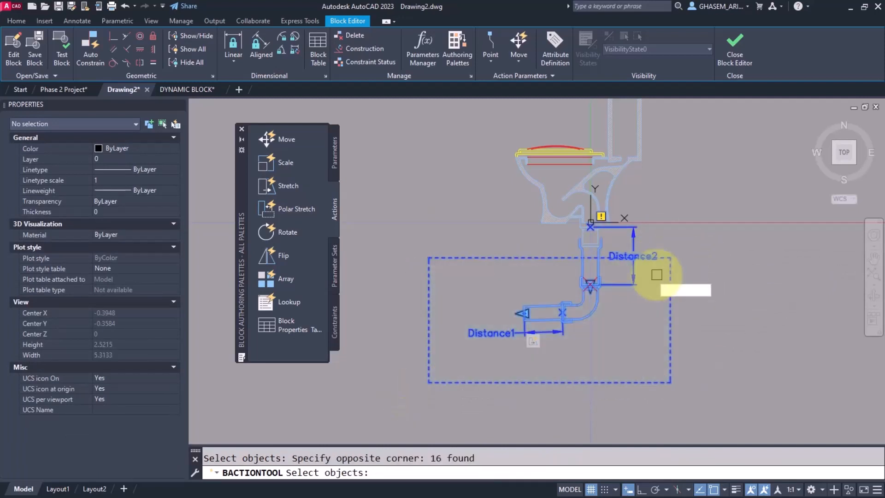
key(Return)
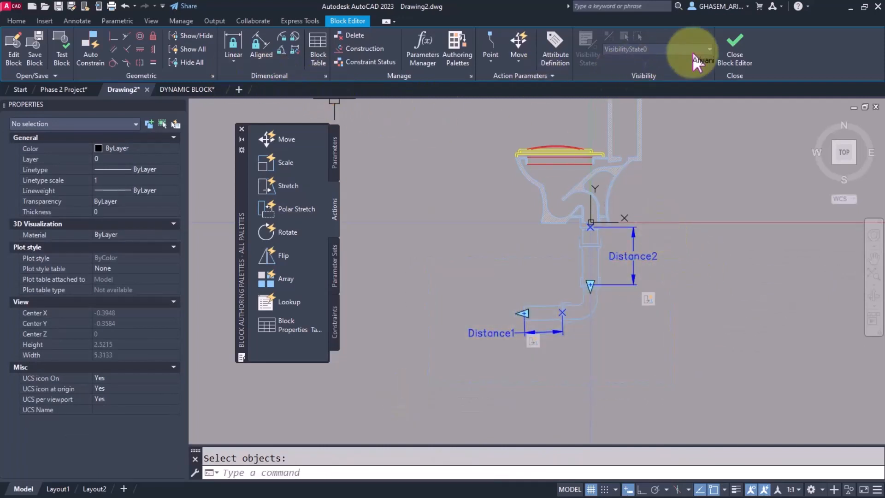
Close the block editor and return to the drawing with the edited PF-01 block.
click(737, 48)
click(430, 230)
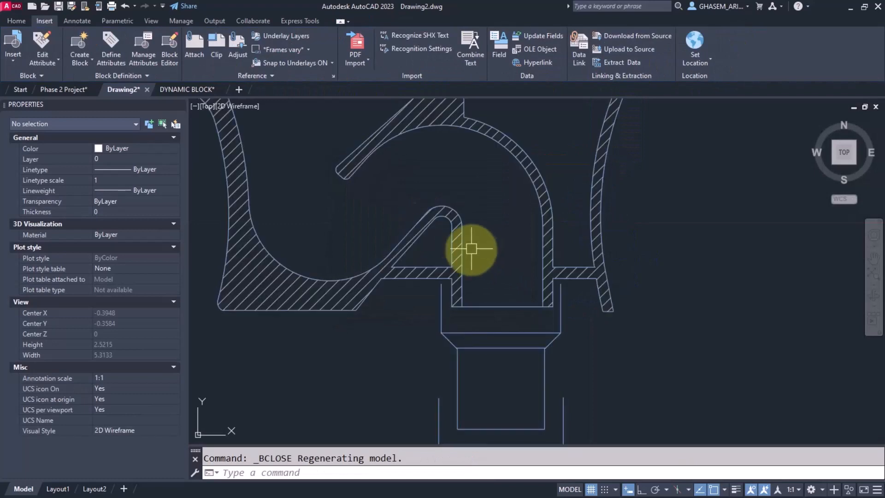
Test the PF-01 block's grips by stretching its vertical pipe to about 1.14 and its horizontal pipe to about 2.12.
scroll(471, 249, down, 5)
click(491, 269)
middle_drag(496, 326, 555, 271)
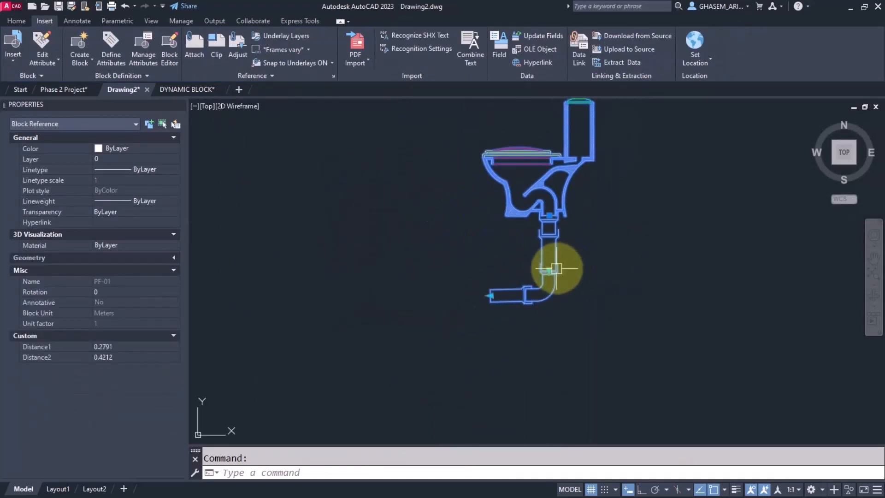
click(552, 275)
middle_drag(581, 359, 615, 334)
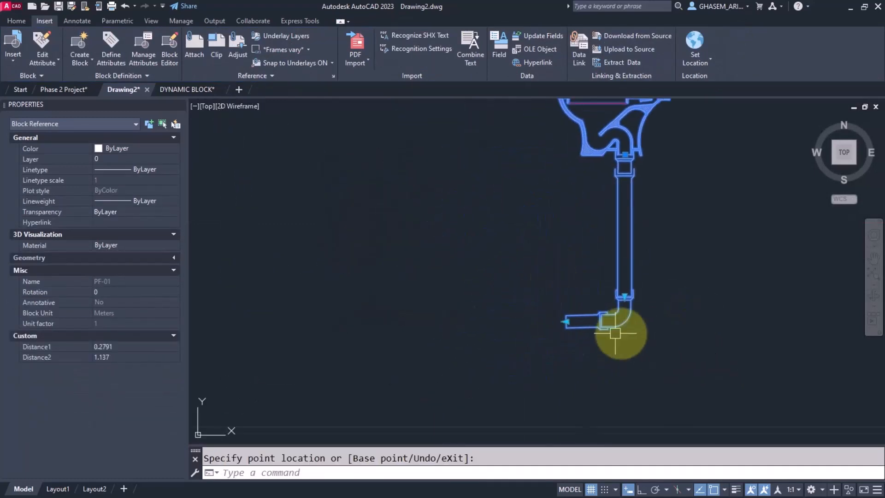
click(343, 327)
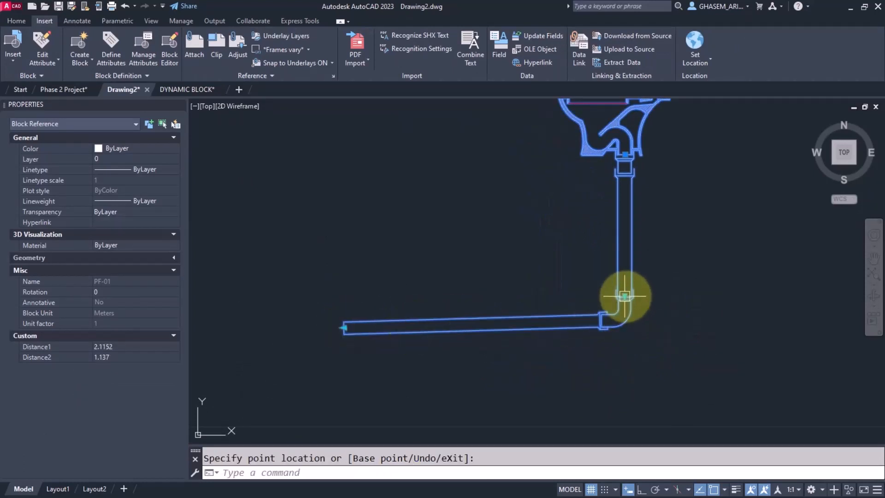
Shorten the PF-01 block's vertical pipe to about 0.74 and its horizontal pipe to about 1.31 using their stretch grips.
click(624, 180)
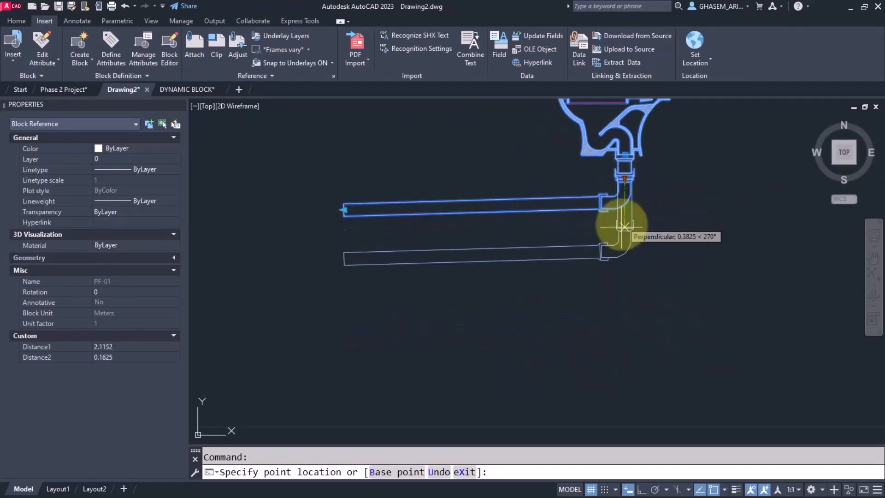
click(415, 277)
click(350, 281)
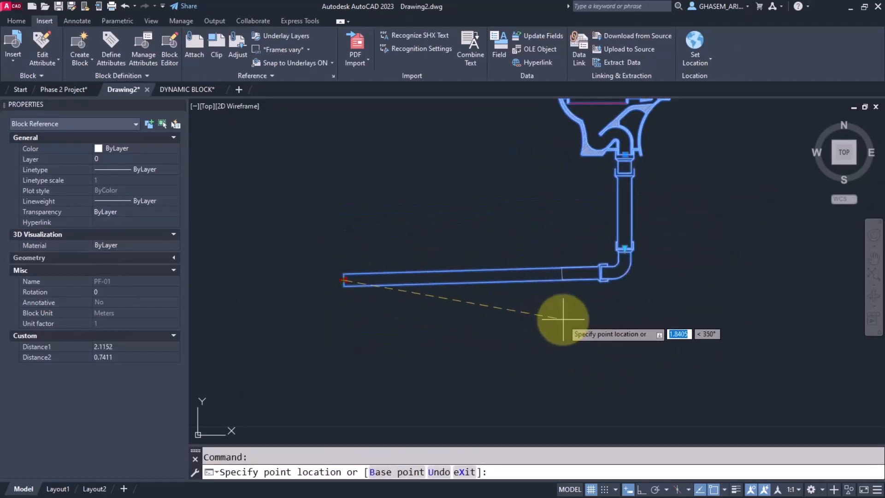
click(562, 276)
click(559, 273)
click(442, 297)
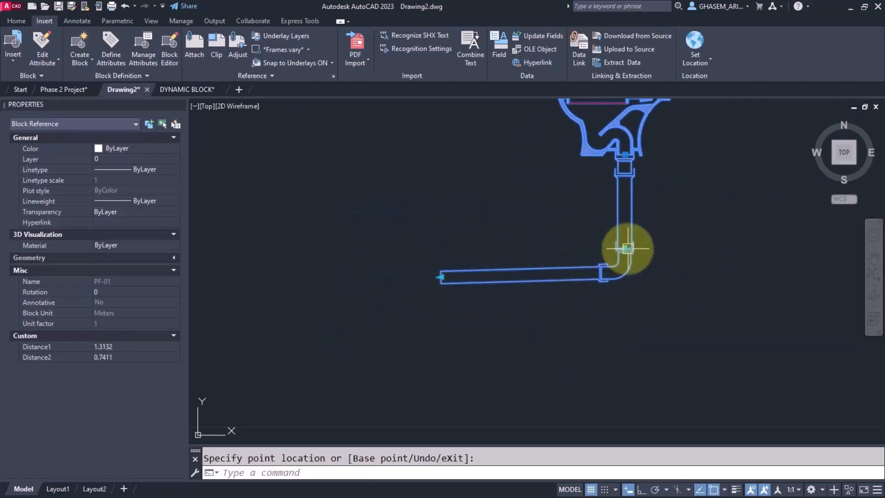
Erase the stretched PF-01 test block from the drawing.
key(Delete)
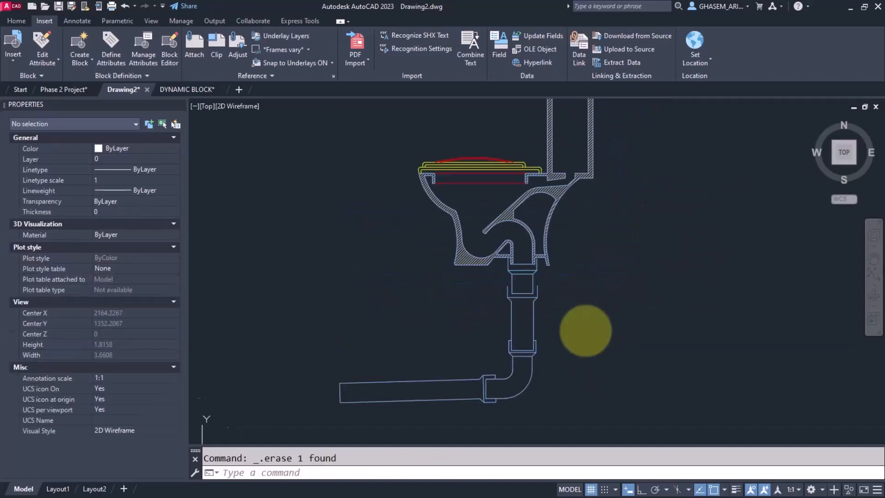
scroll(587, 321, down, 2)
middle_drag(589, 318, 587, 326)
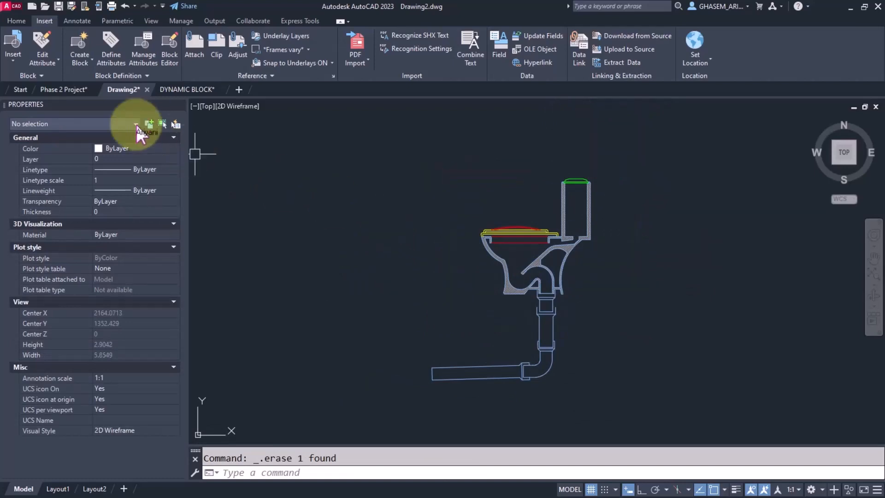
Switch to the Phase 2 Project drawing and stretch the toilet block's horizontal waste pipe in detail D-23 to about 8.46.
click(68, 89)
middle_drag(560, 282, 506, 258)
click(485, 318)
click(471, 354)
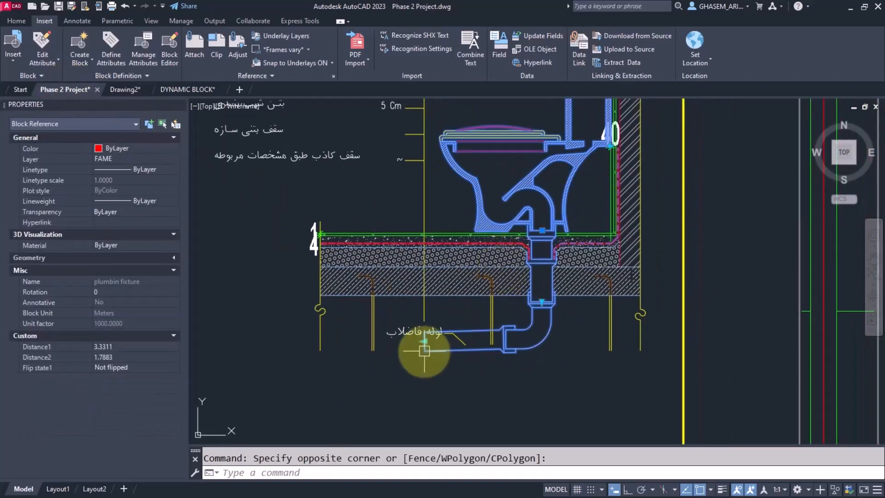
click(423, 341)
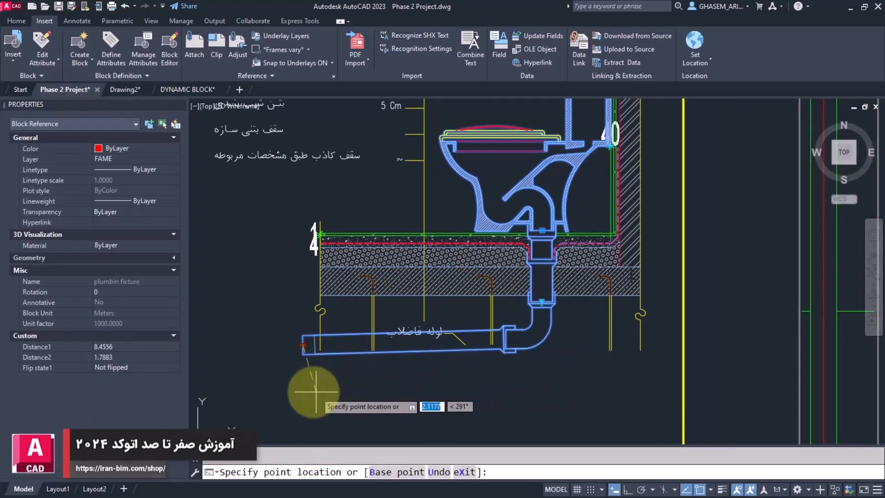
Shorten the horizontal waste pipe of the toilet block in detail D-23 to about 5.45.
scroll(458, 361, down, 4)
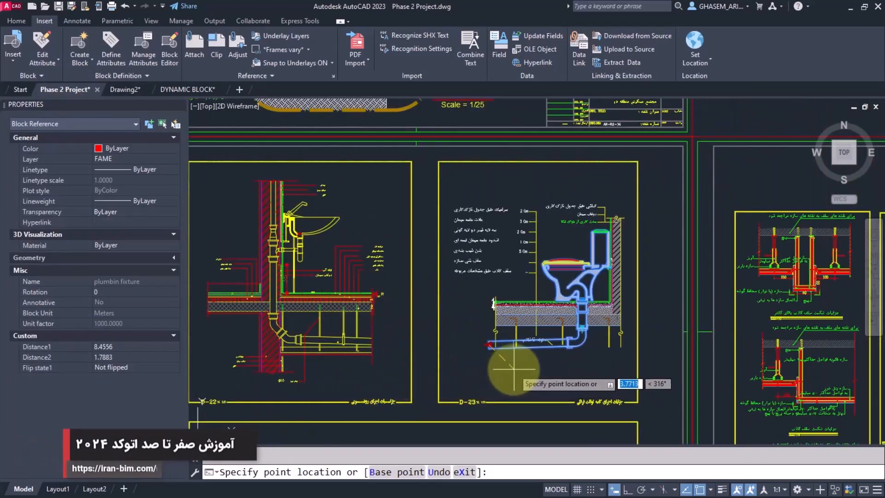
scroll(519, 369, up, 2)
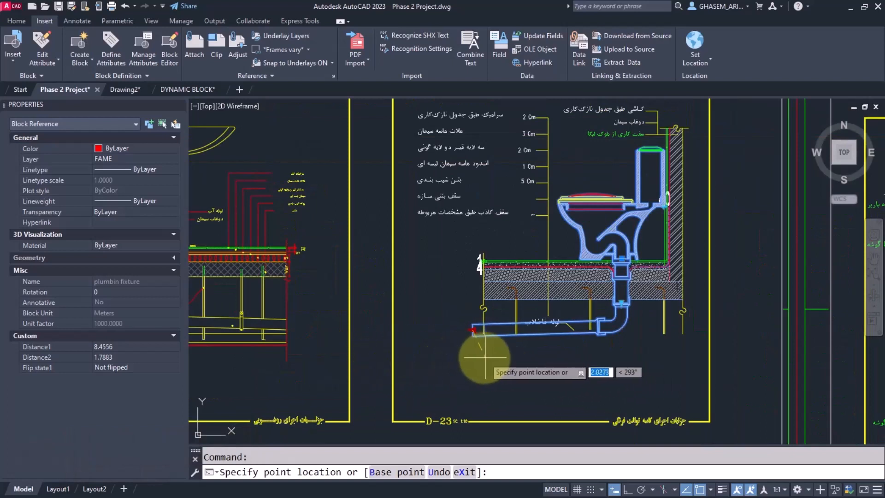
click(517, 354)
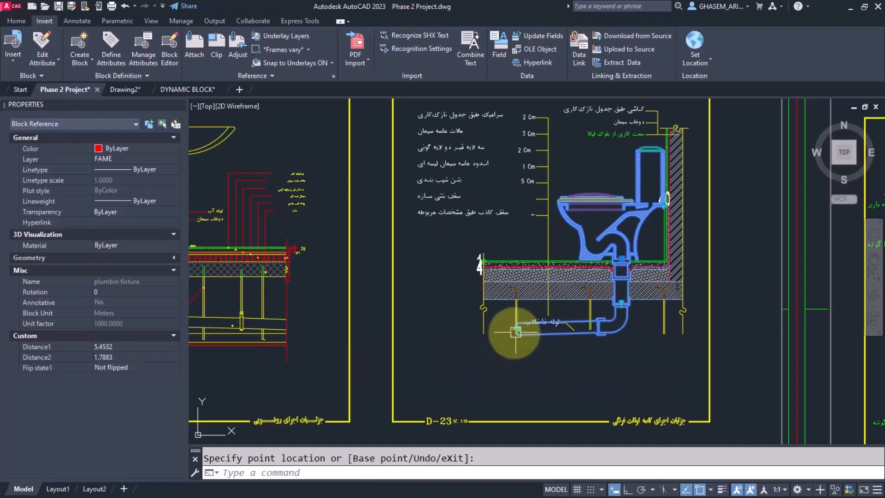
scroll(515, 332, up, 4)
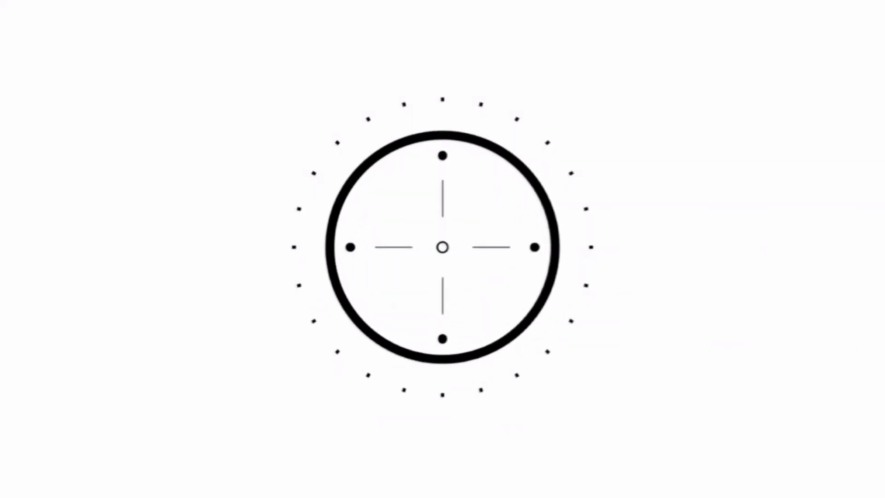